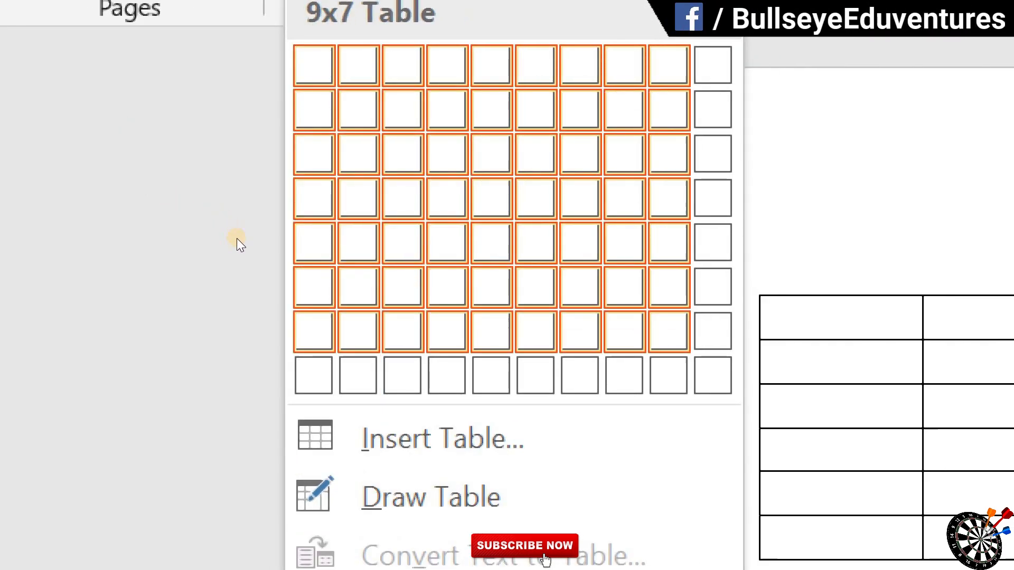
# Insert a 10x8 table into the document and bring up its table design options.
pyautogui.click(713, 375)
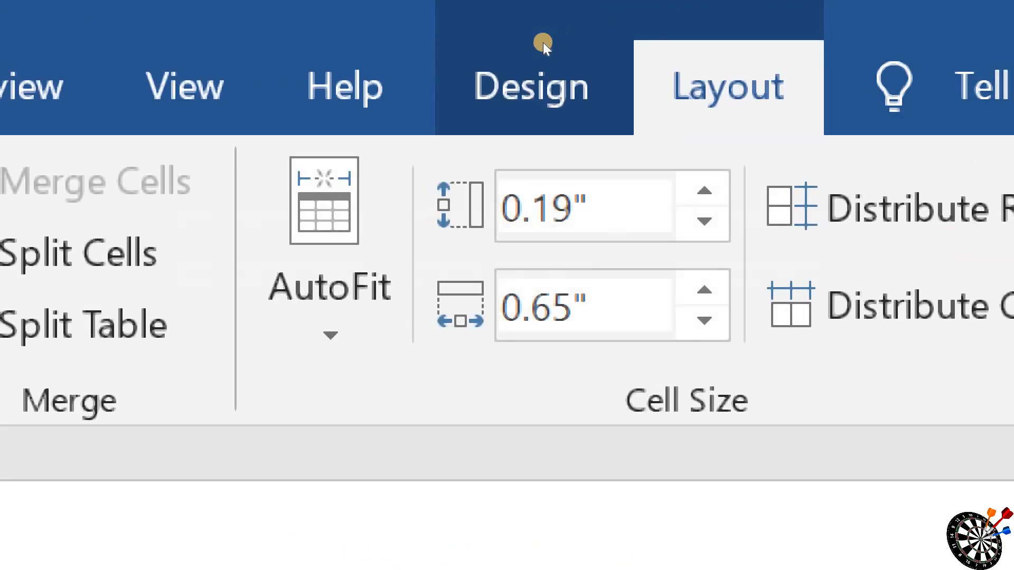
pyautogui.click(552, 39)
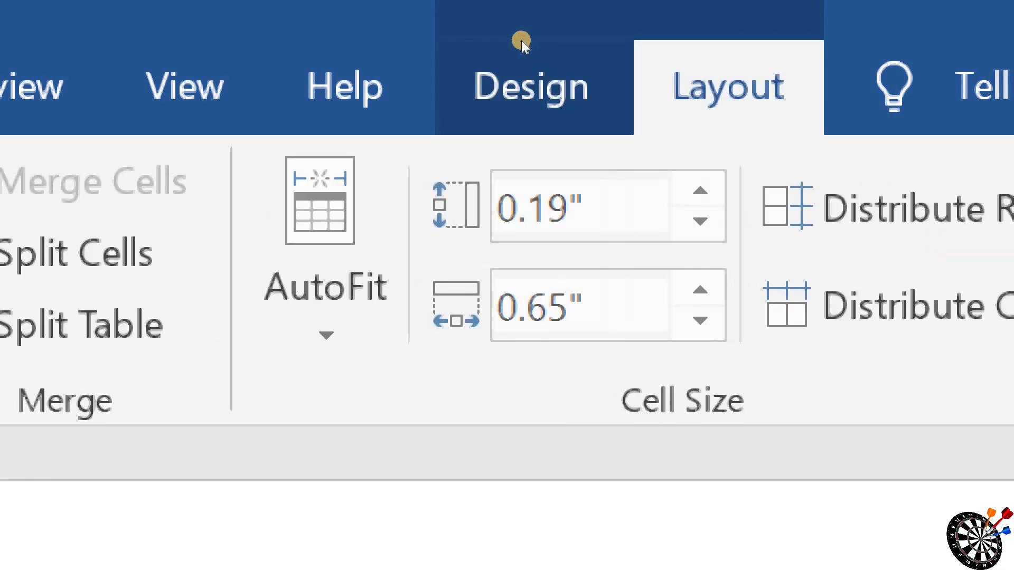
pyautogui.click(521, 40)
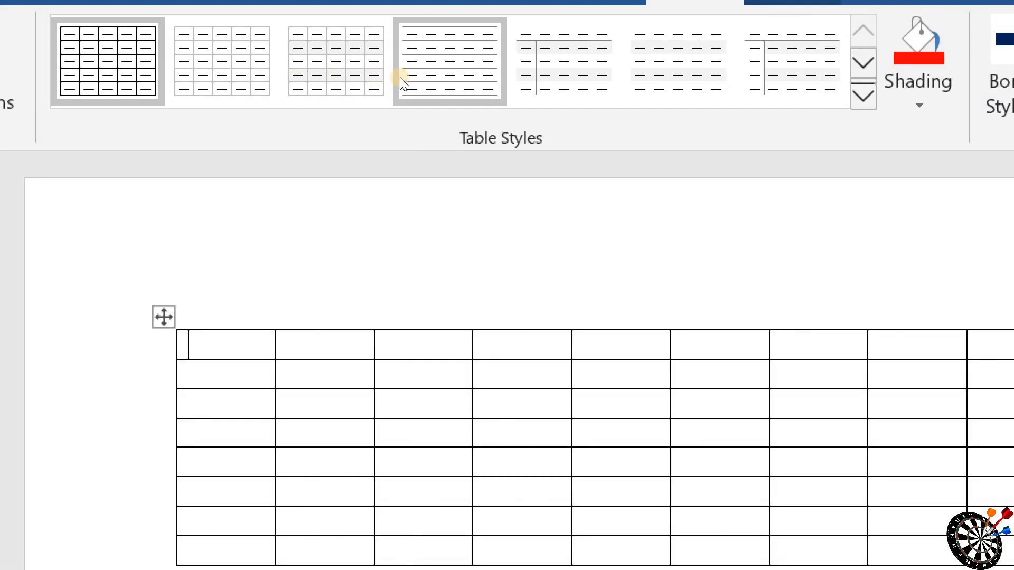
# Try the black banded list table style, and replace it with the dark grid style with black header row and first column.
pyautogui.click(424, 103)
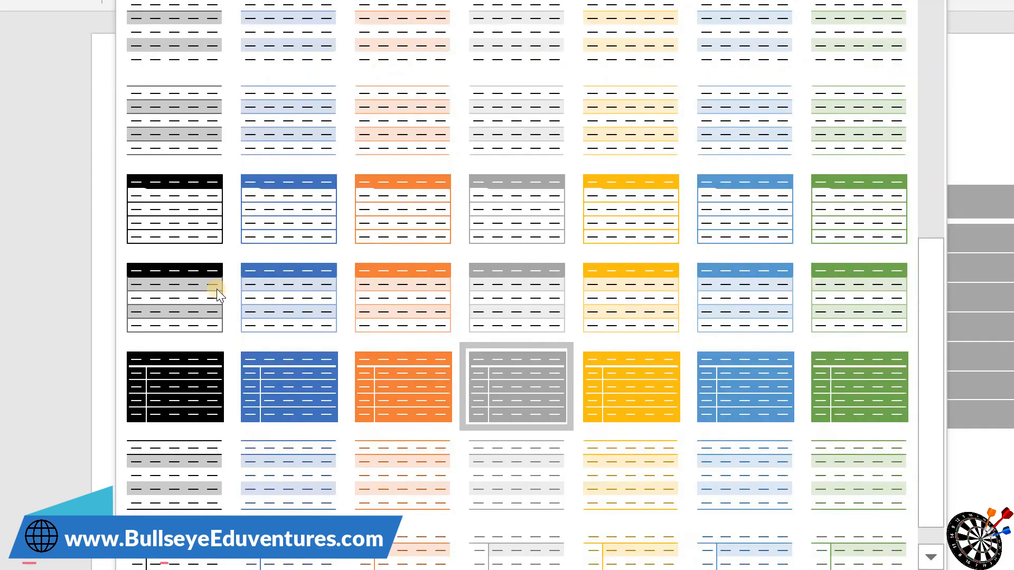
pyautogui.click(219, 264)
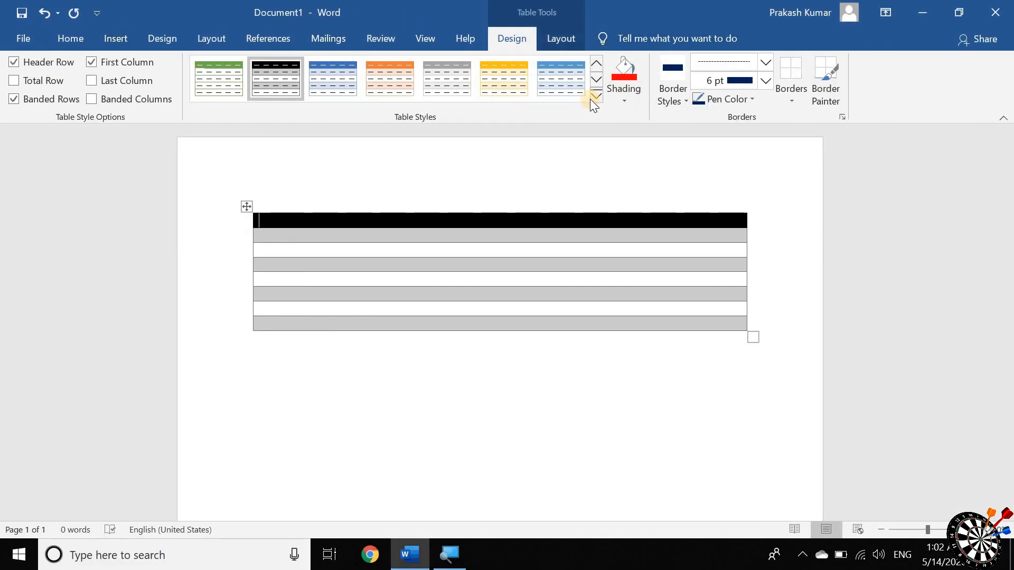
pyautogui.click(597, 96)
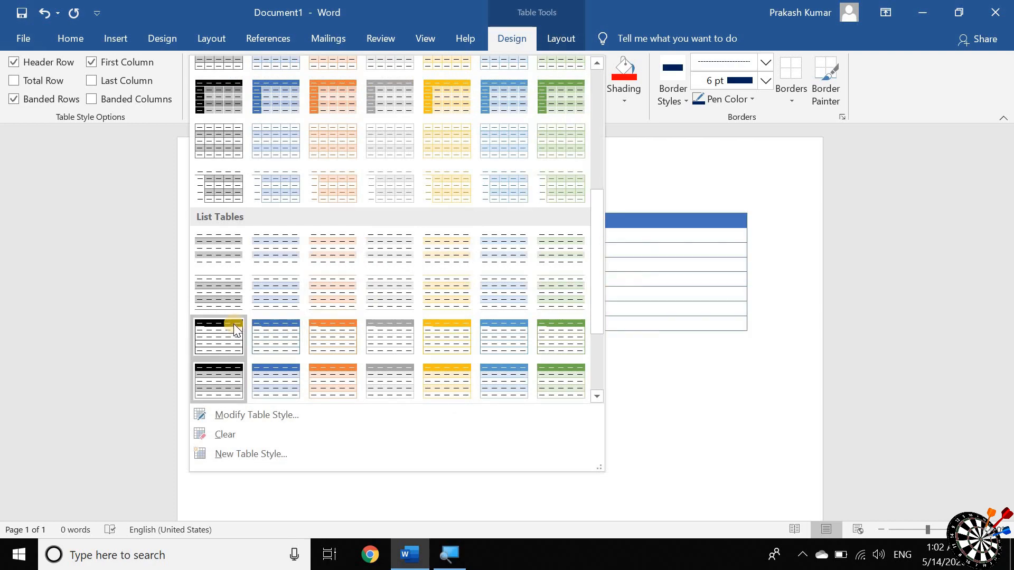
pyautogui.click(224, 95)
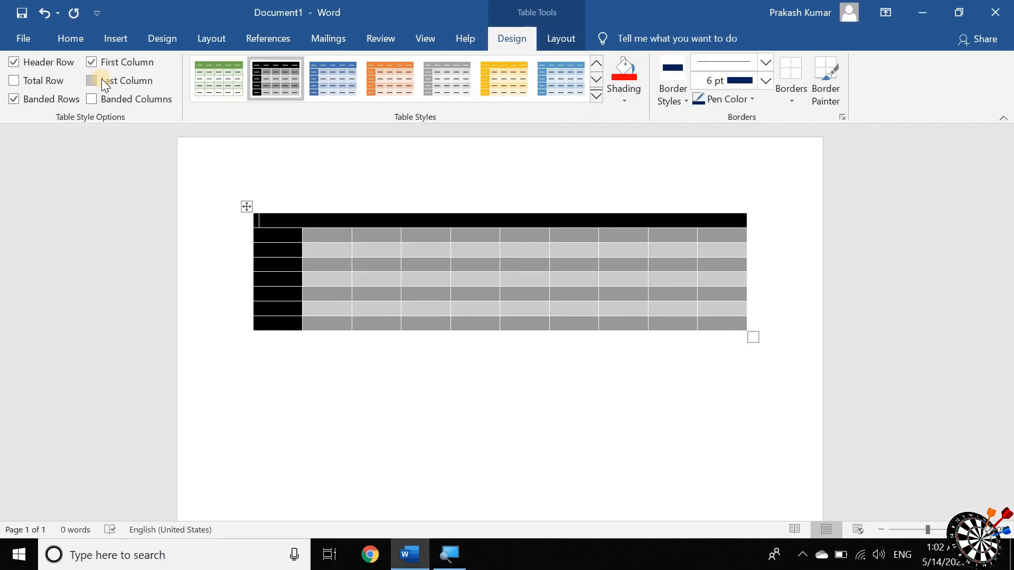
# Enable Last Column formatting for the table, and switch First Column formatting off and back on.
pyautogui.click(143, 97)
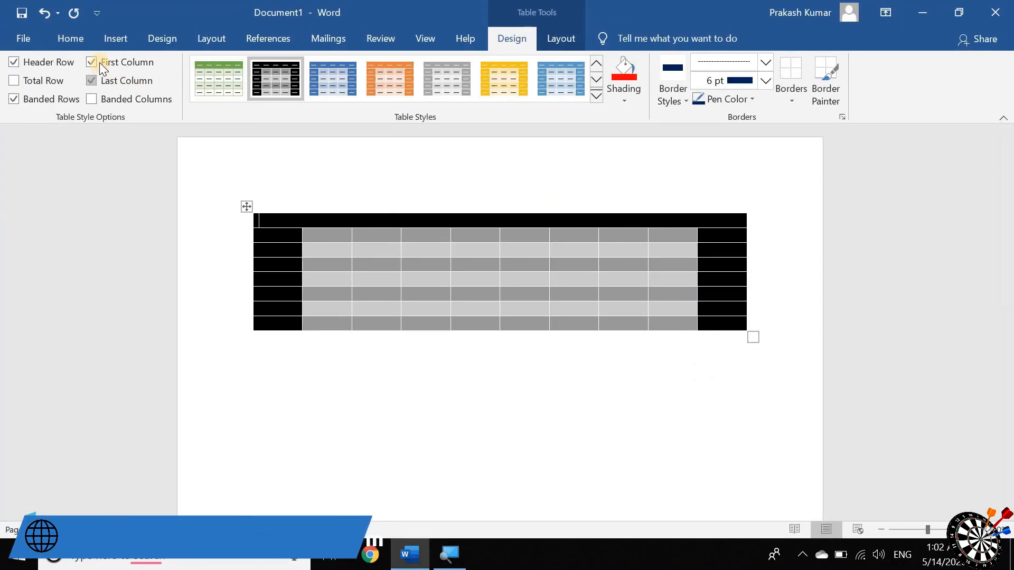
pyautogui.click(95, 63)
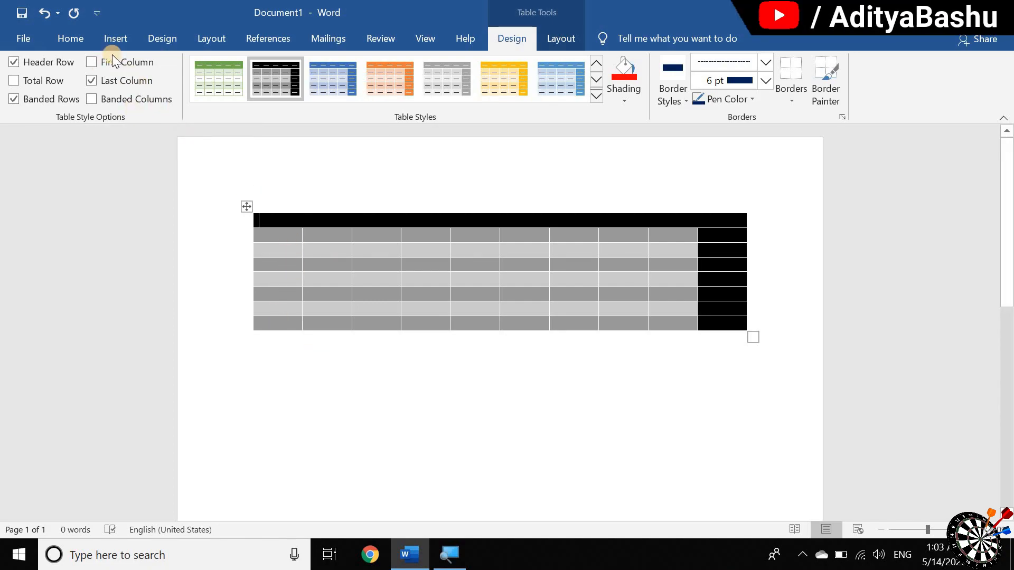
pyautogui.click(108, 66)
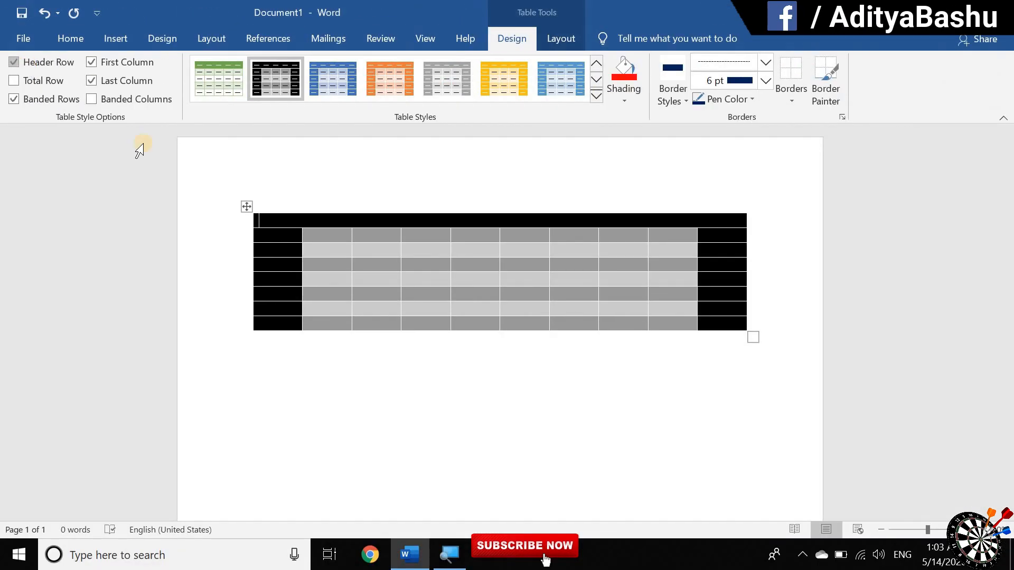
# Switch the table's Header Row formatting off and back on, and enable Total Row formatting.
pyautogui.click(27, 65)
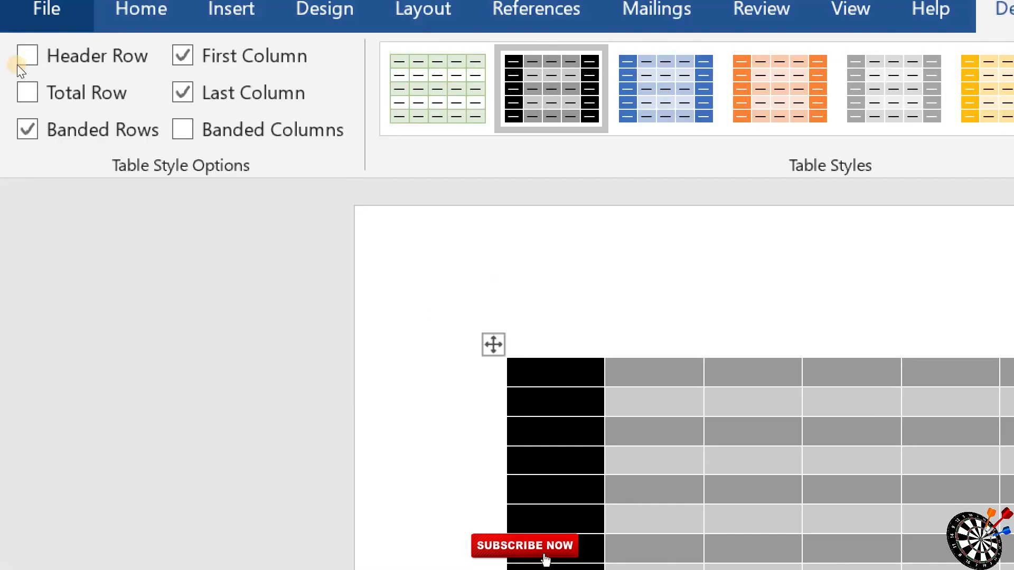
pyautogui.click(18, 64)
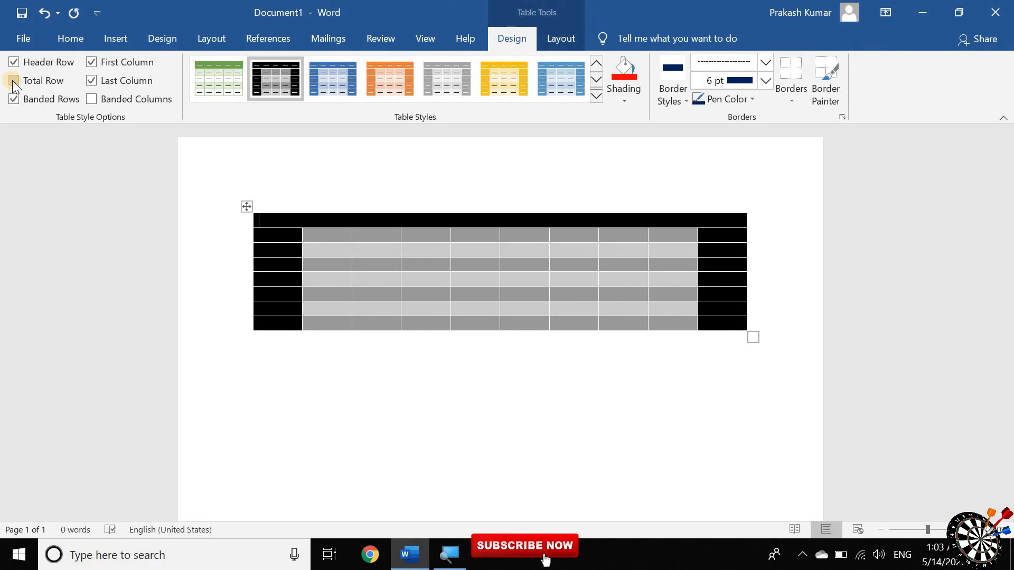
pyautogui.click(13, 80)
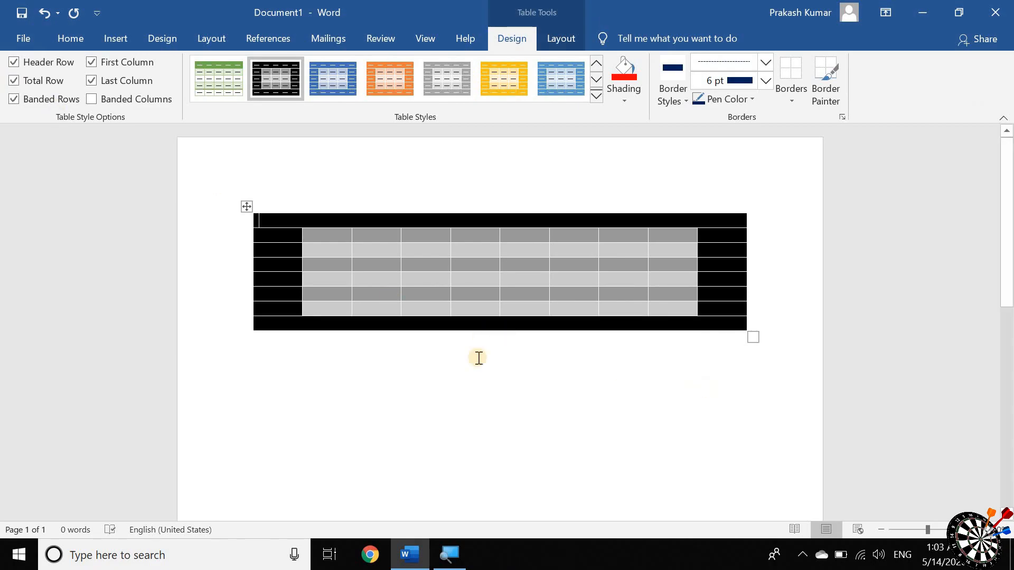
# Switch the table's Banded Rows off and back on, and enable Banded Columns.
pyautogui.click(16, 99)
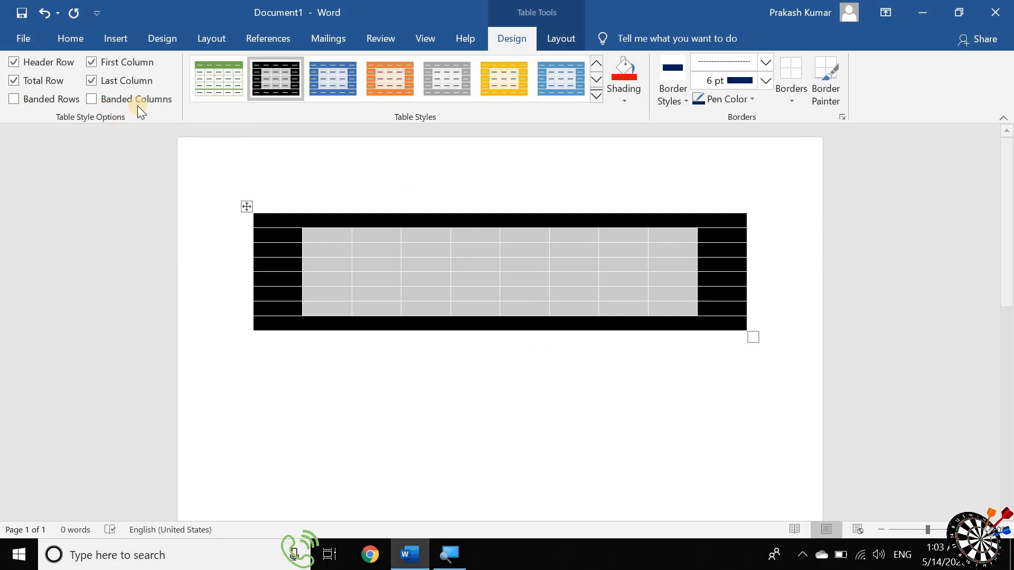
pyautogui.click(33, 100)
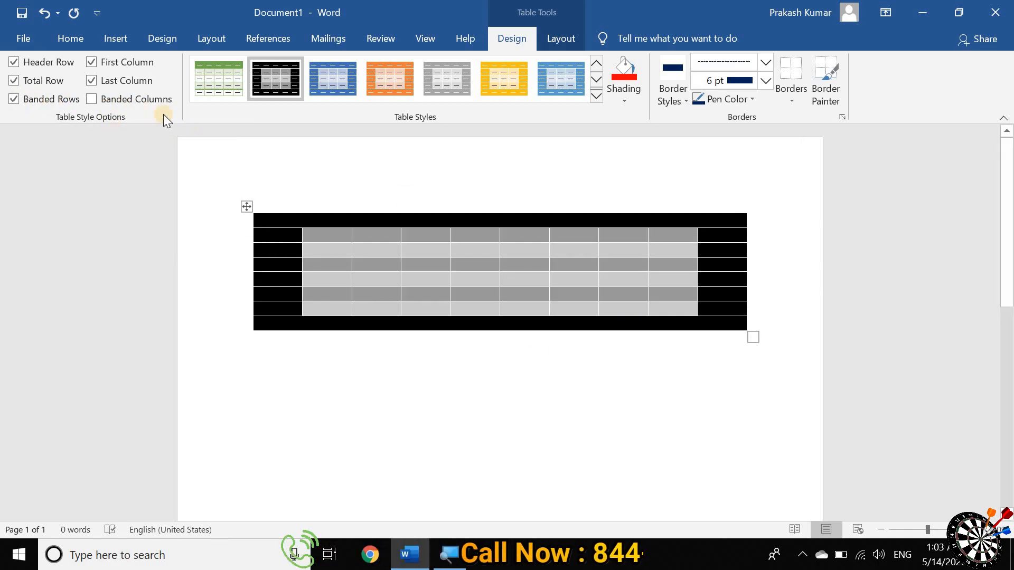
pyautogui.click(99, 100)
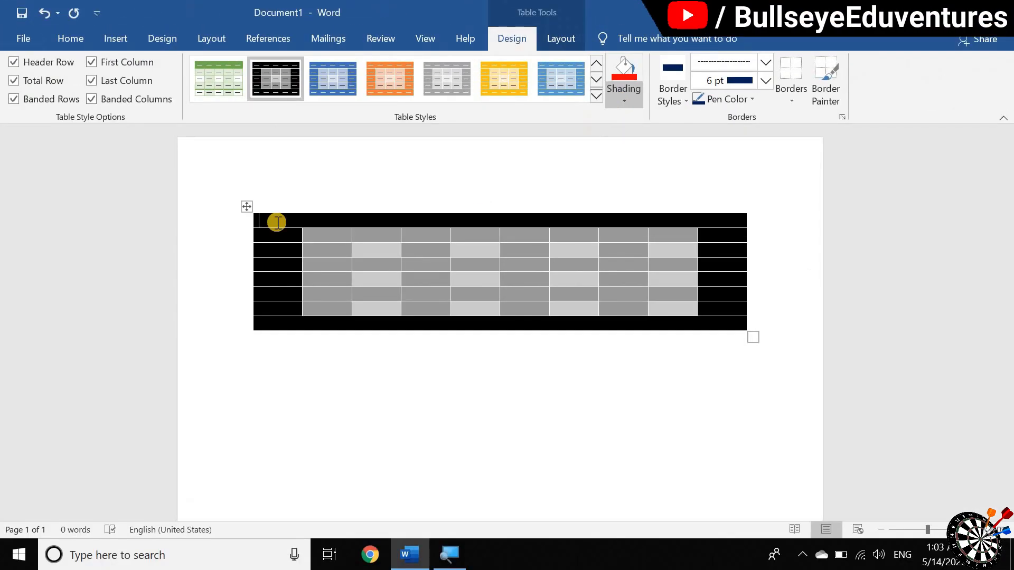
# Shade all cells of the table with the standard dark red color.
pyautogui.moveTo(287, 240)
pyautogui.mouseDown()
pyautogui.moveTo(665, 319)
pyautogui.moveTo(724, 317)
pyautogui.moveTo(721, 309)
pyautogui.mouseUp()
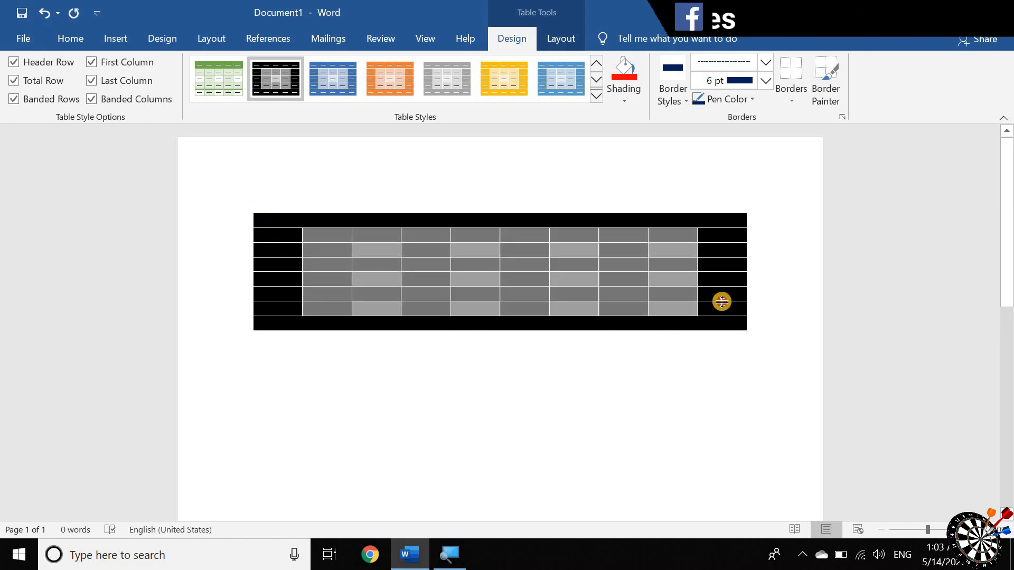
pyautogui.click(625, 97)
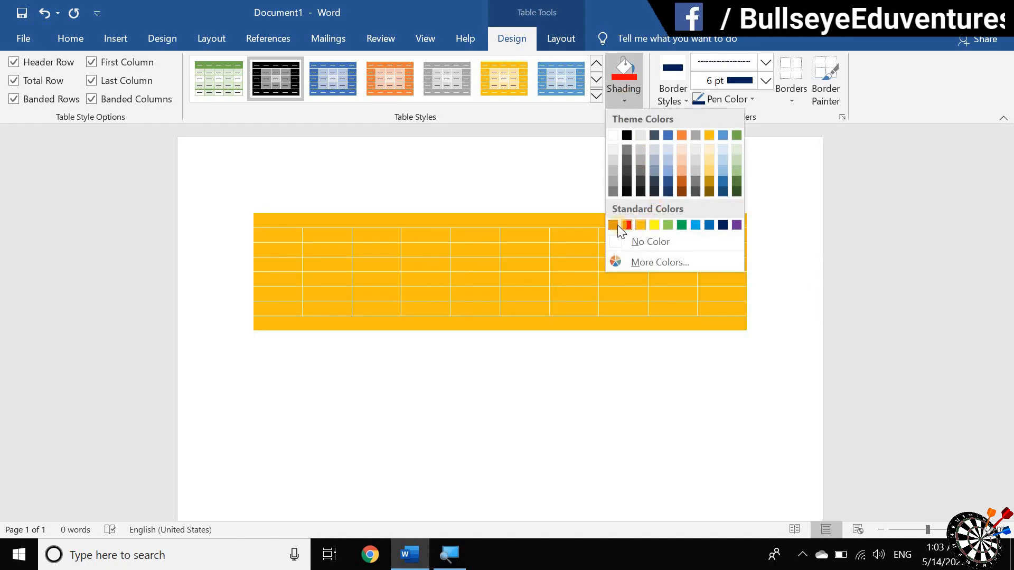
pyautogui.click(613, 225)
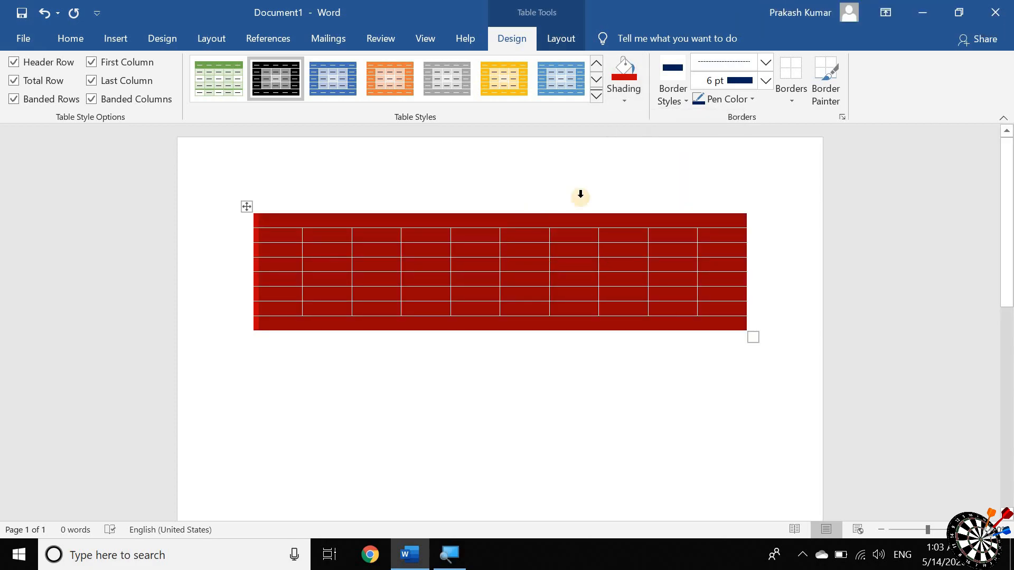
# Choose the gold 1 ½ pt theme border style and apply it to the table as All Borders.
pyautogui.click(682, 103)
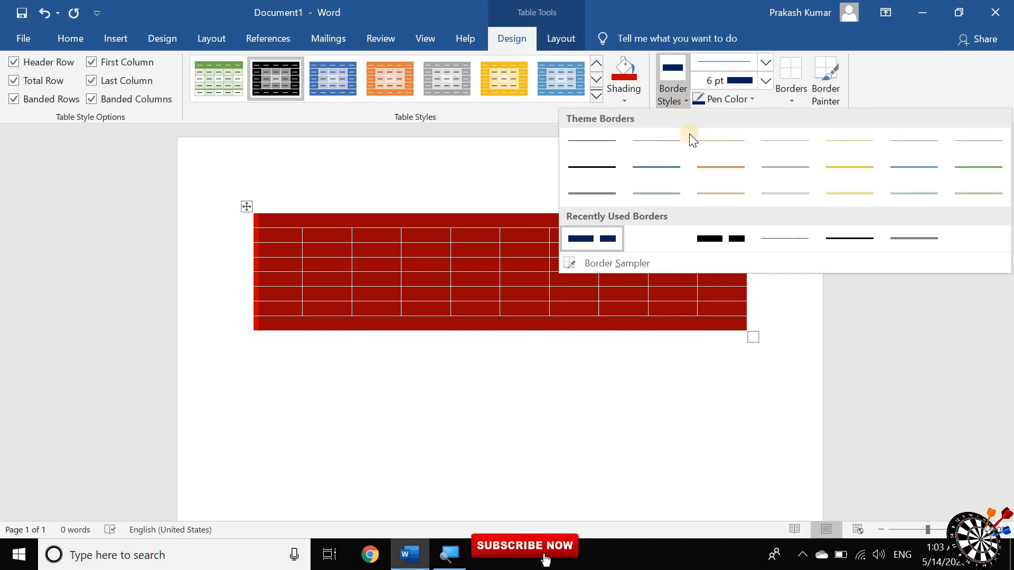
pyautogui.click(857, 167)
pyautogui.click(791, 103)
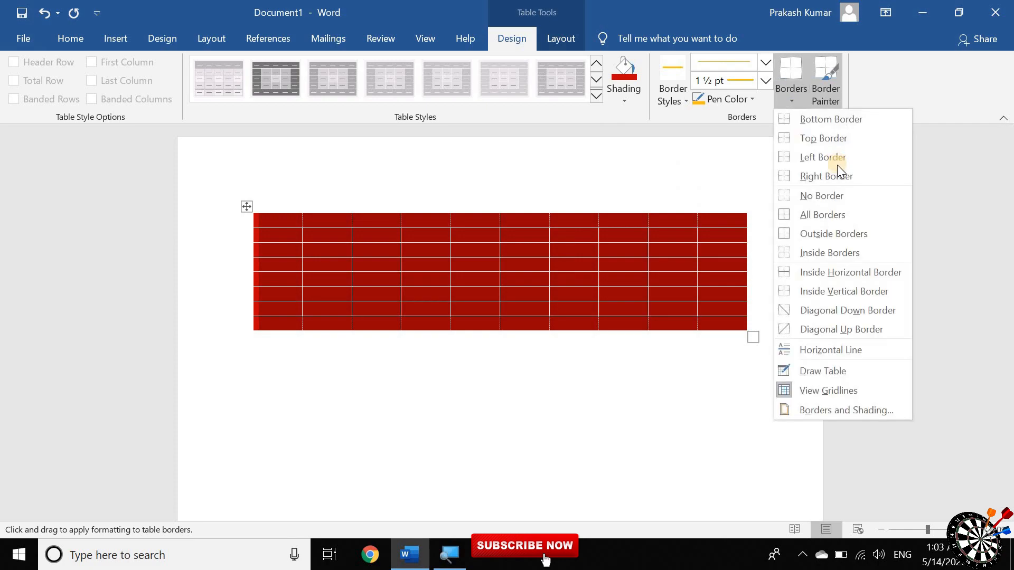
pyautogui.click(819, 216)
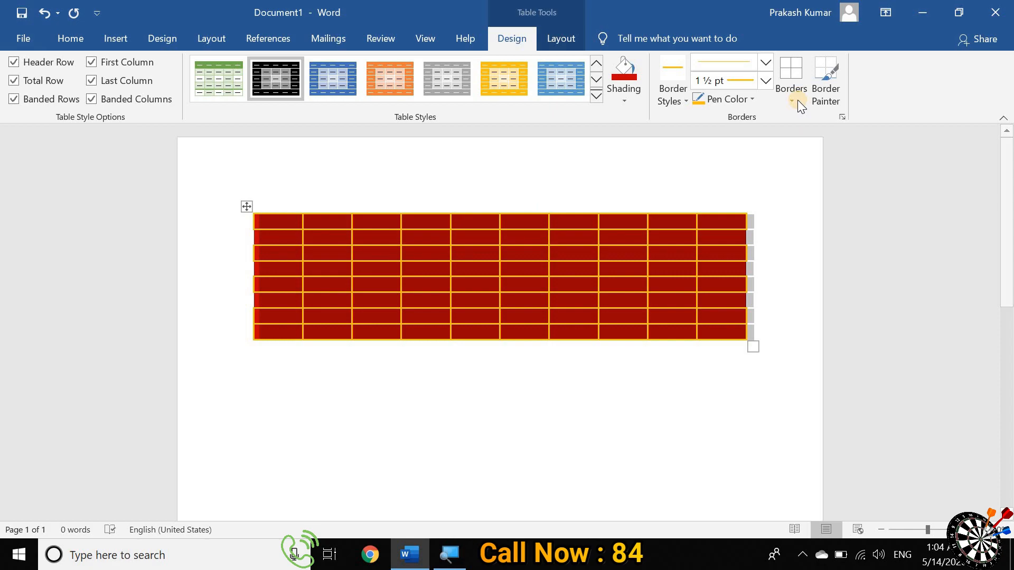
# Try drawing an extra cell beside the table's last column with Draw Table, and undo it.
pyautogui.click(797, 99)
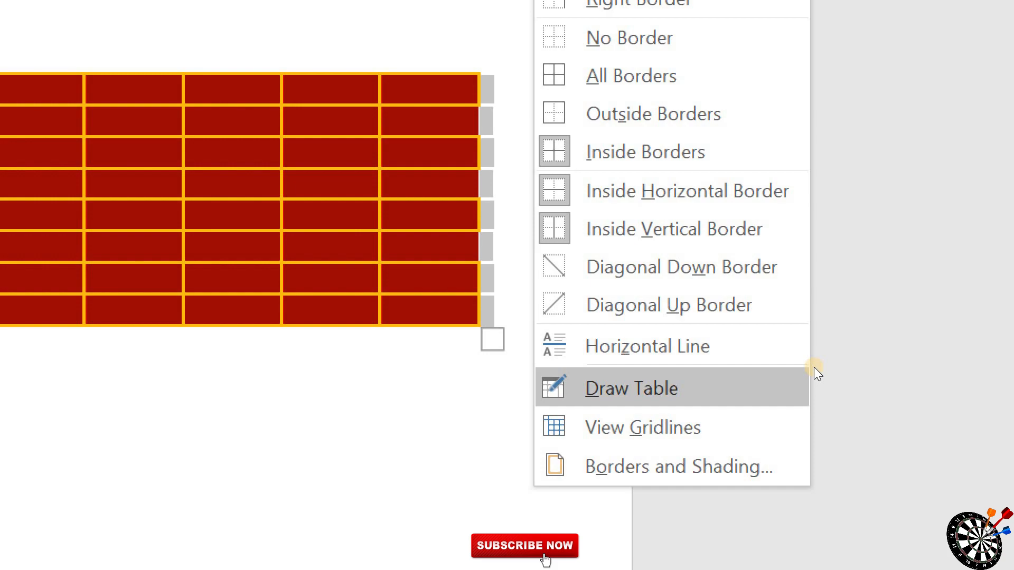
pyautogui.click(808, 373)
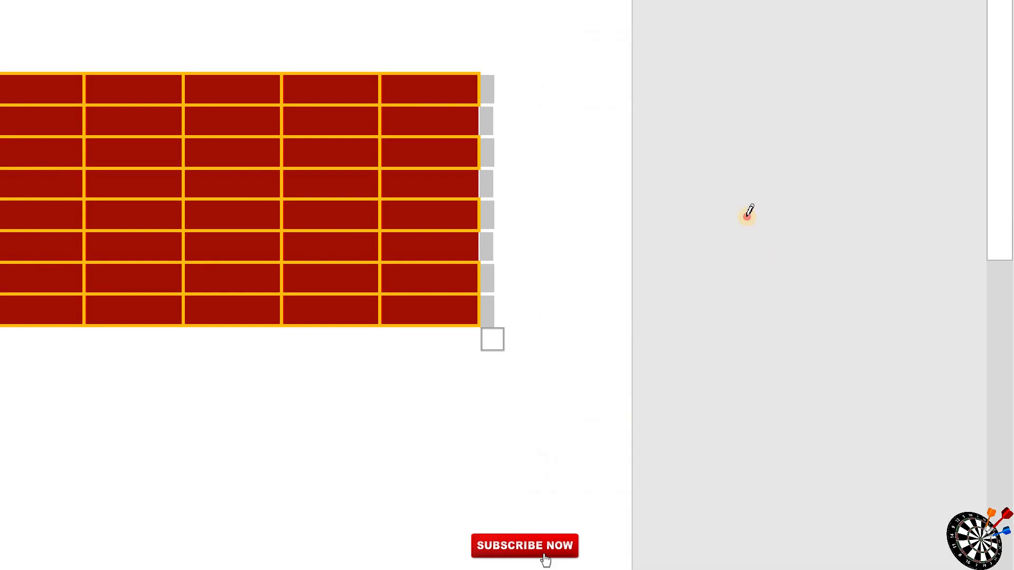
pyautogui.click(778, 258)
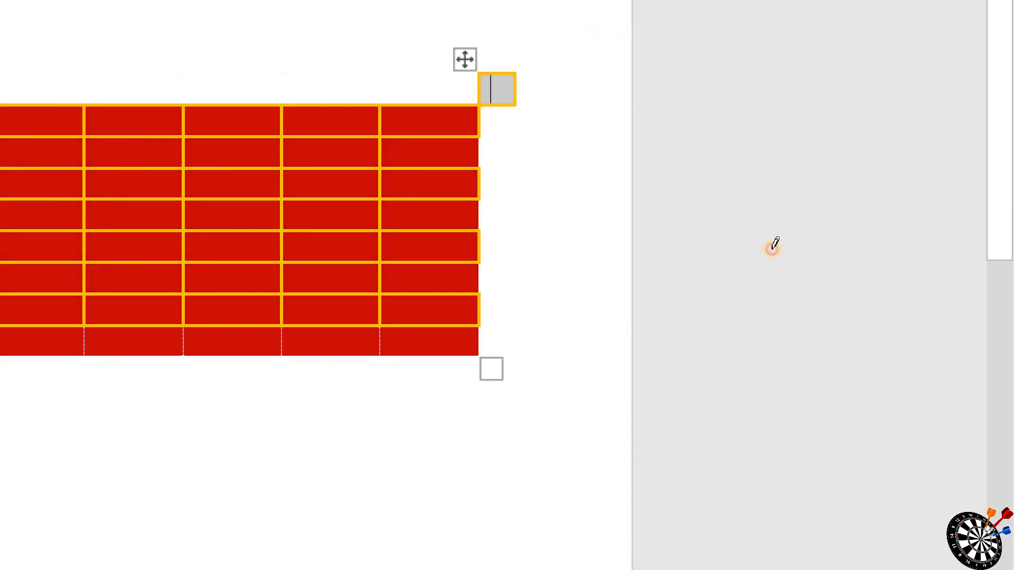
pyautogui.press('Escape')
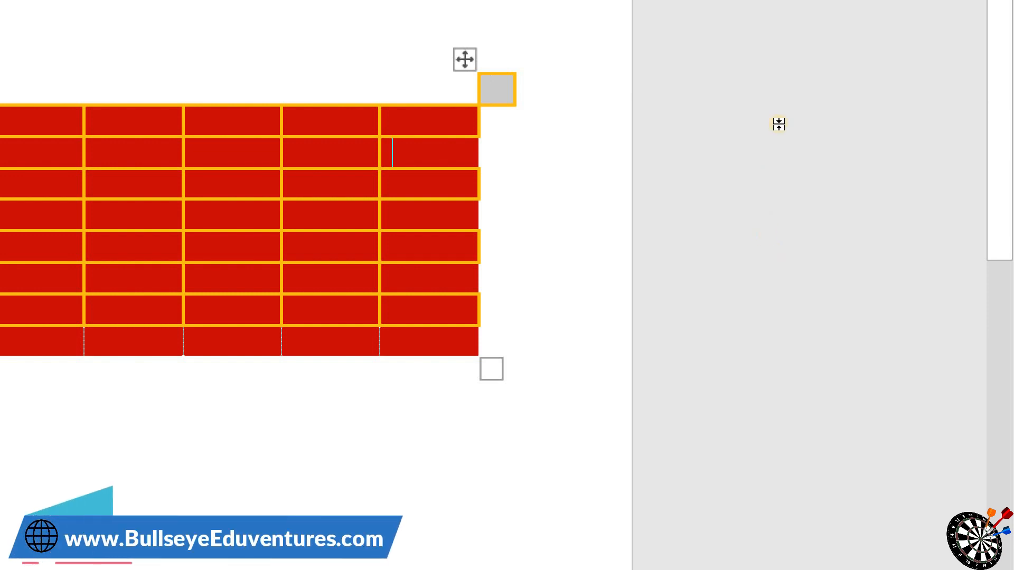
pyautogui.hotkey('ctrl', 'z')
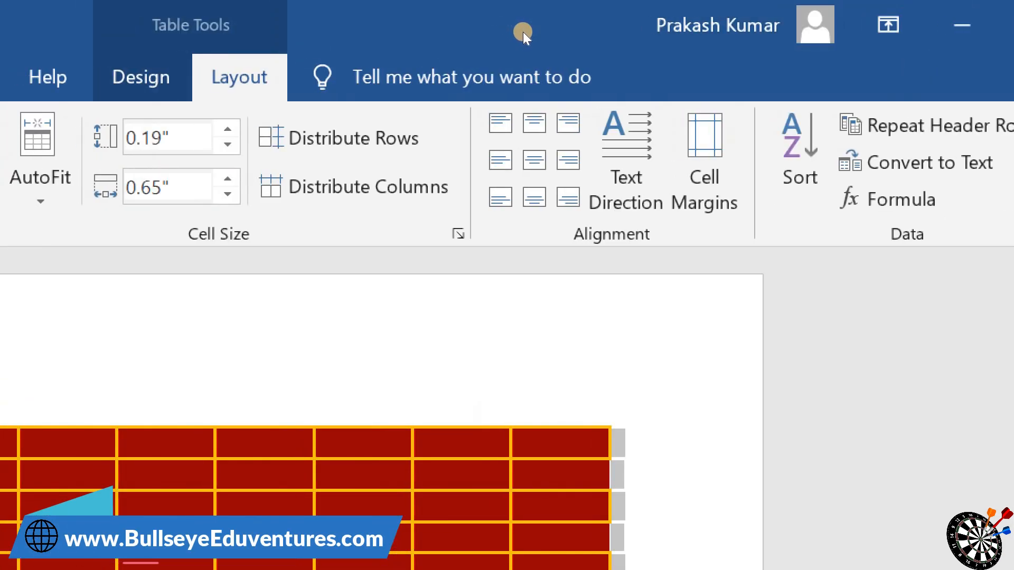
# Set the border pen color to green and paint the vertical border between the last two columns.
pyautogui.click(521, 33)
pyautogui.click(699, 185)
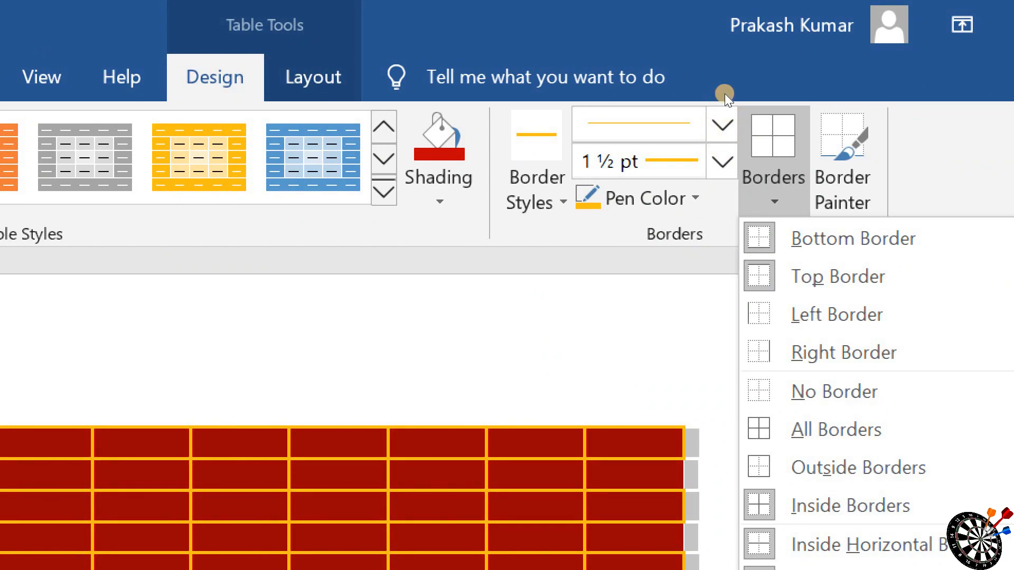
pyautogui.click(724, 95)
pyautogui.click(695, 198)
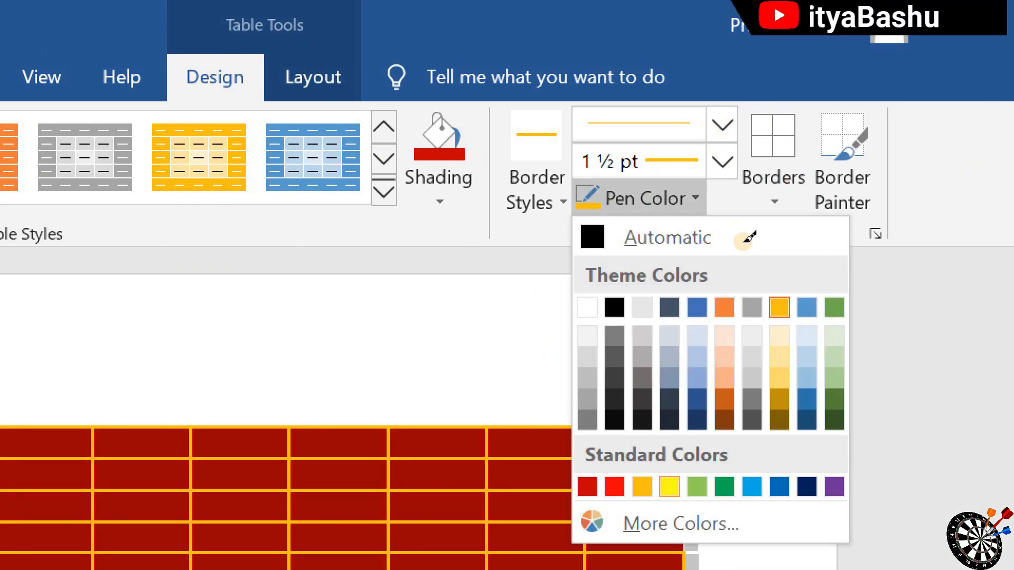
pyautogui.click(669, 486)
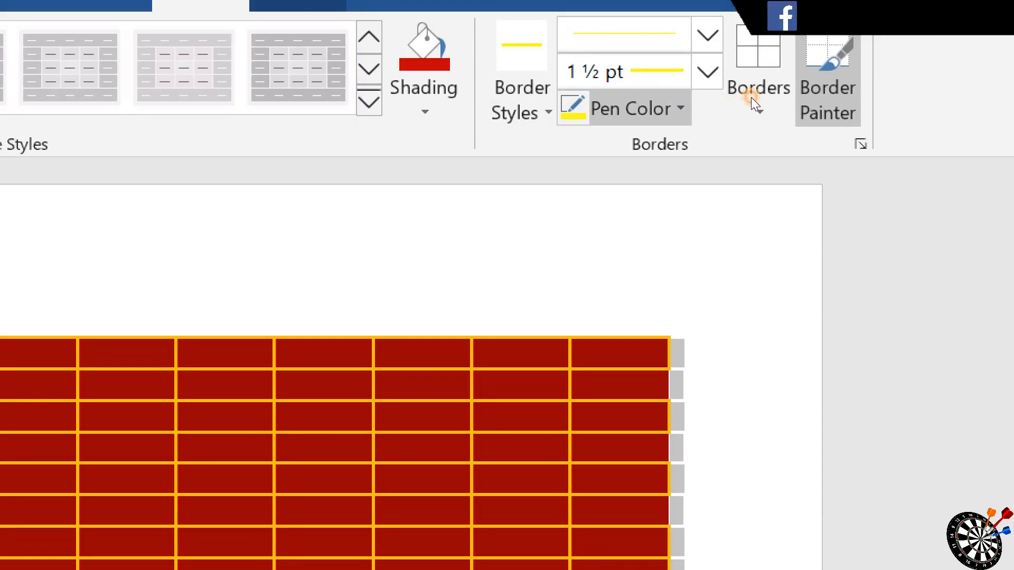
pyautogui.click(680, 109)
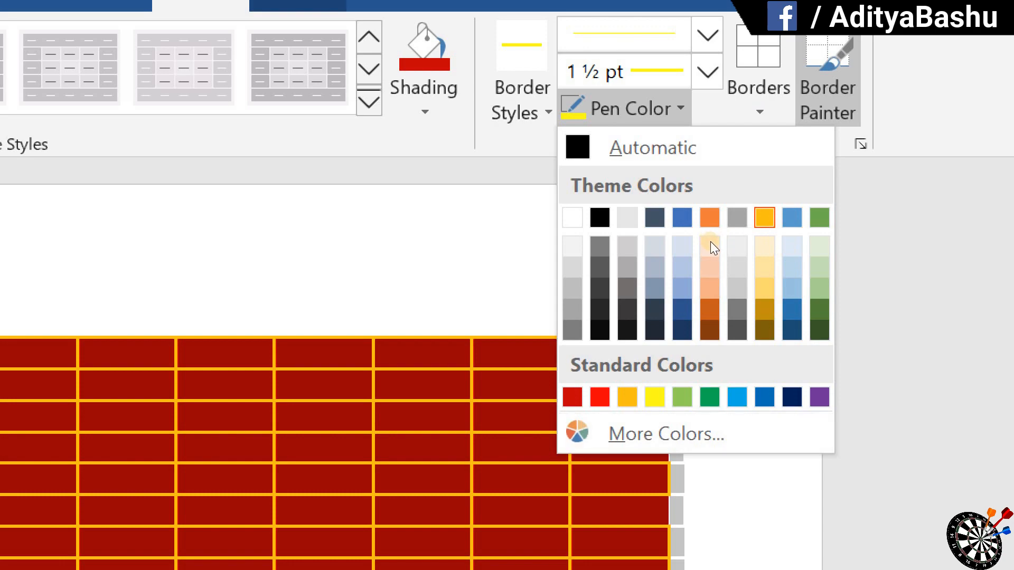
pyautogui.click(766, 240)
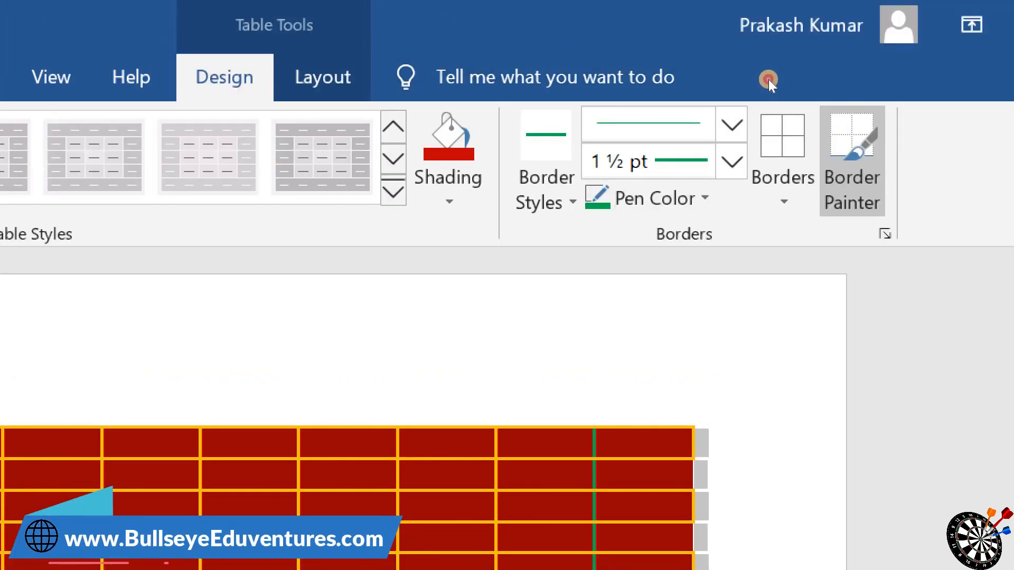
# Set the pen weight to 6 pt and paint the vertical border just before the second-to-last column in green.
pyautogui.click(731, 161)
pyautogui.press('Down')
pyautogui.press('Down')
pyautogui.press('Down')
pyautogui.press('Down')
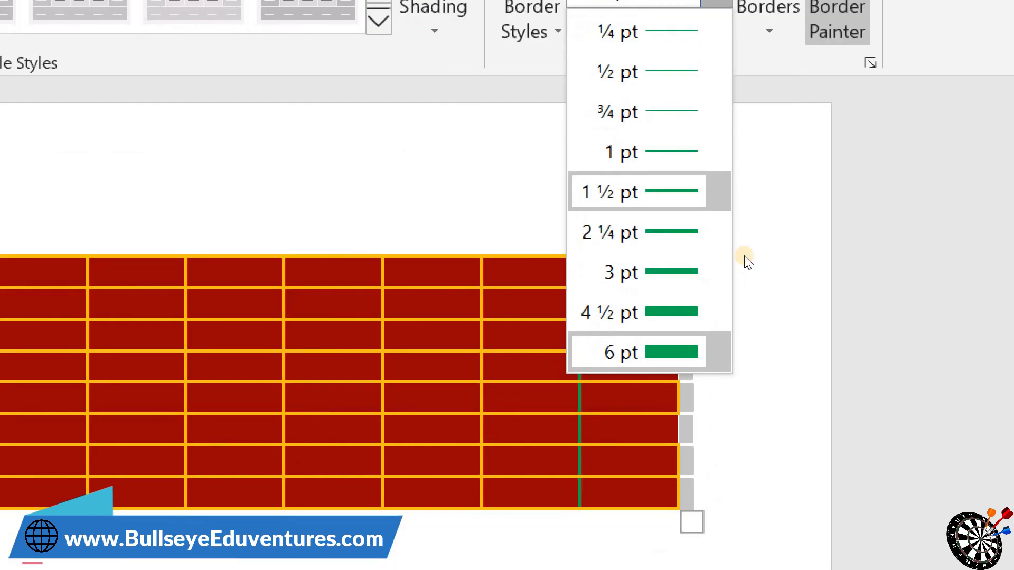
pyautogui.click(668, 232)
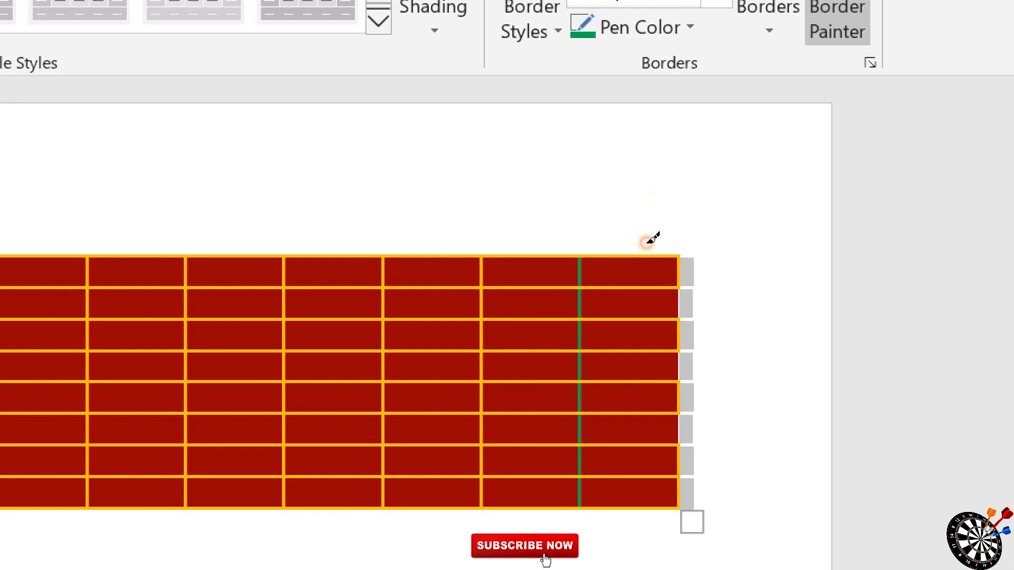
pyautogui.moveTo(645, 318); pyautogui.dragTo(726, 117)
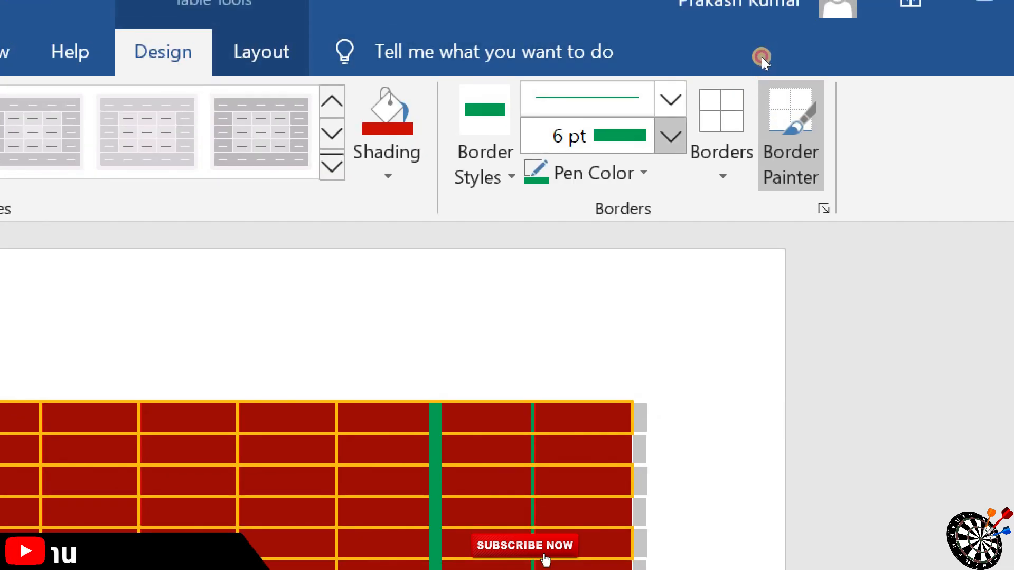
# Set the border line style to the double wavy line and paint the vertical border two columns before the thick green one.
pyautogui.click(670, 100)
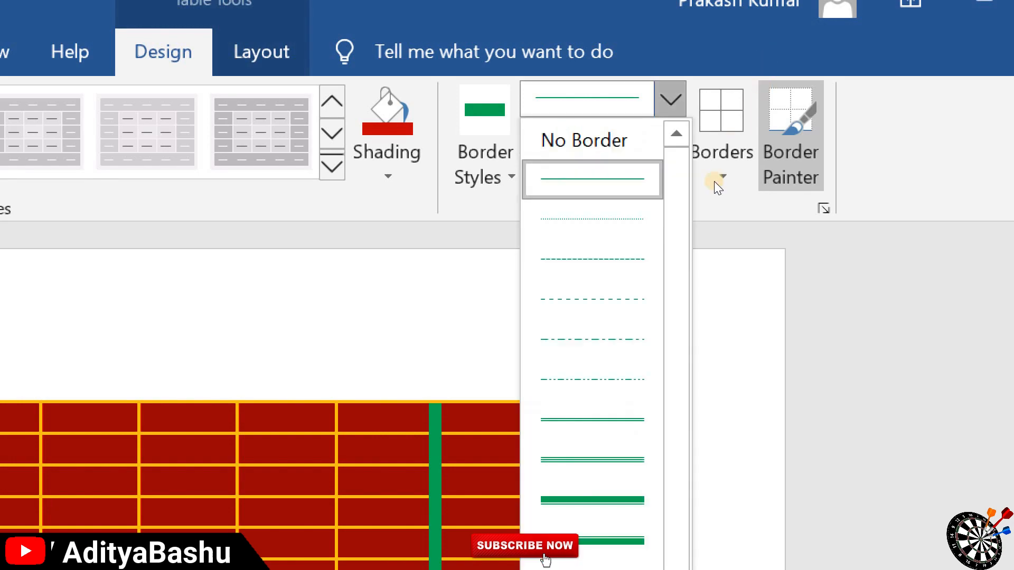
pyautogui.scroll(-3, 723, 322)
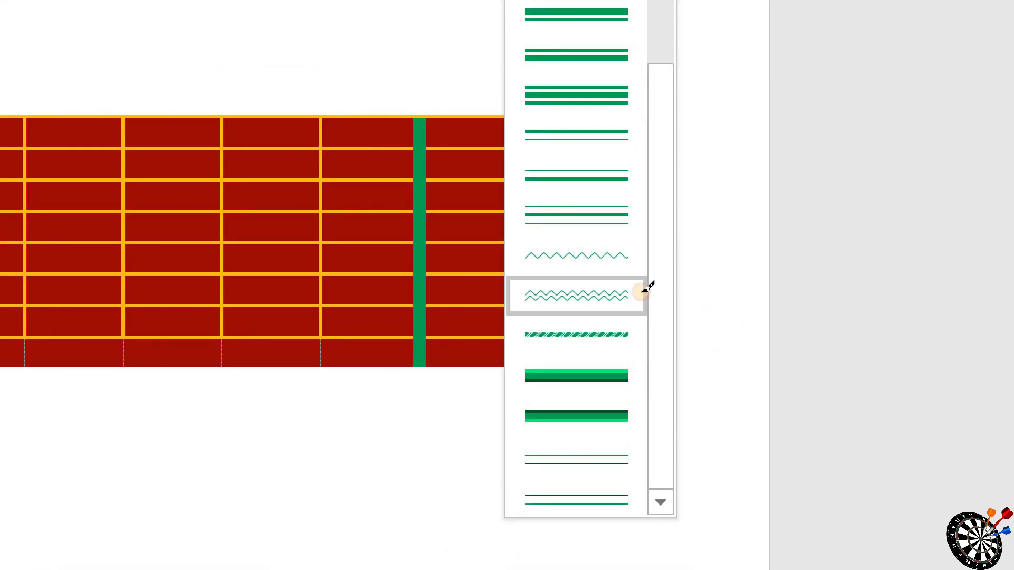
pyautogui.click(660, 481)
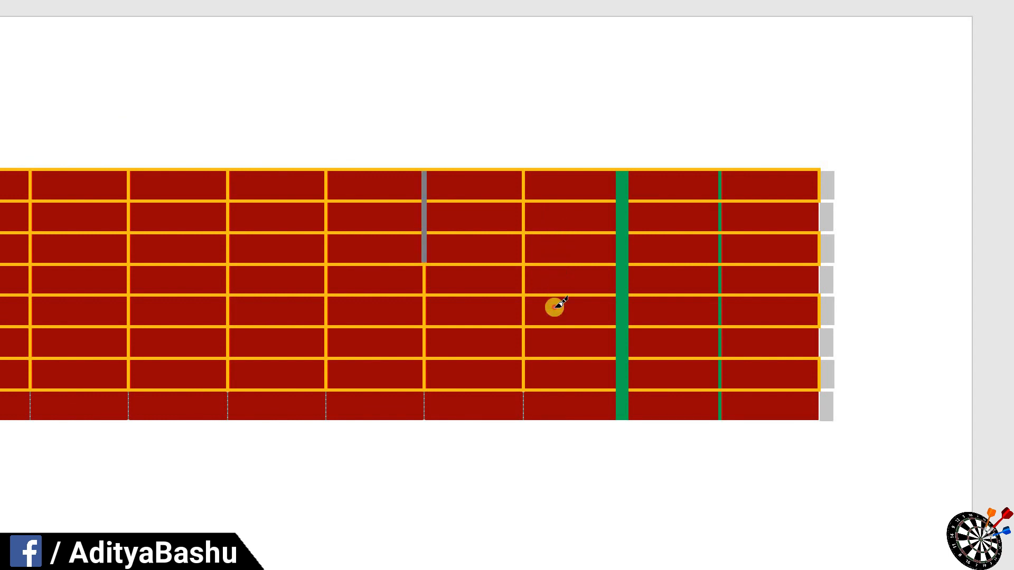
pyautogui.moveTo(553, 327); pyautogui.dragTo(553, 338)
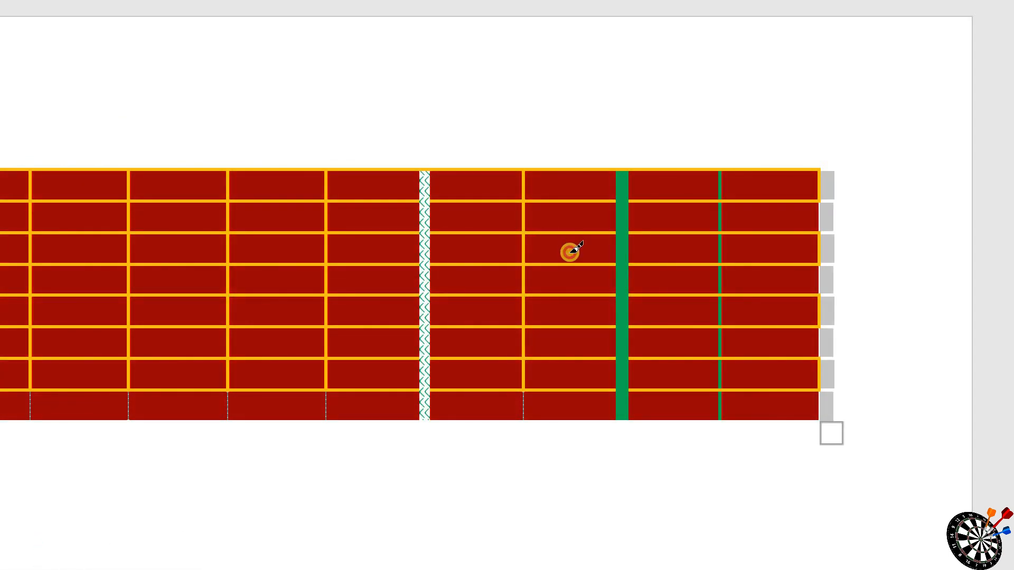
# Paint the horizontal borders beneath the second row with the double wavy line across the last four columns.
pyautogui.click(570, 252)
pyautogui.click(624, 246)
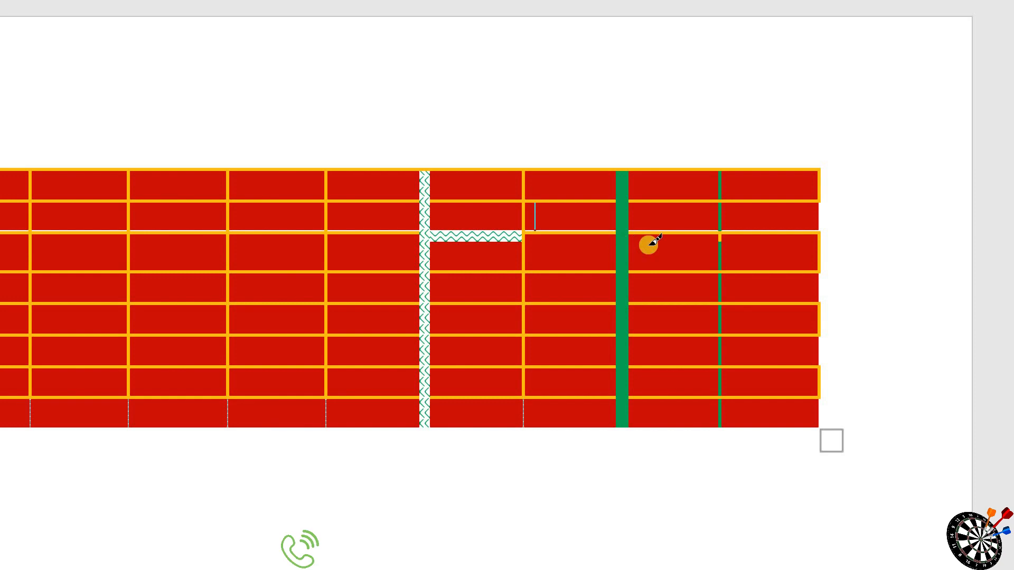
pyautogui.click(719, 238)
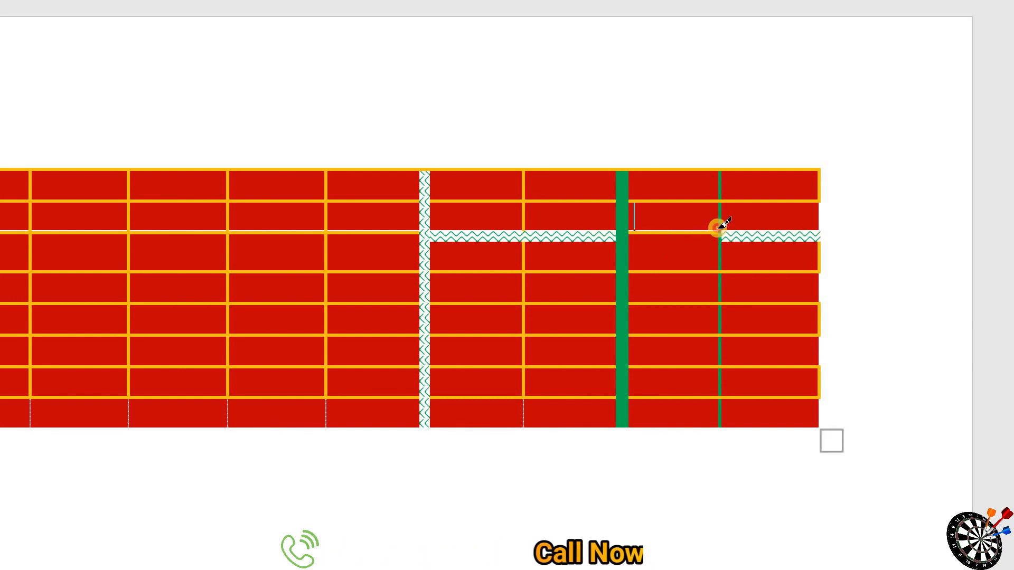
pyautogui.click(720, 226)
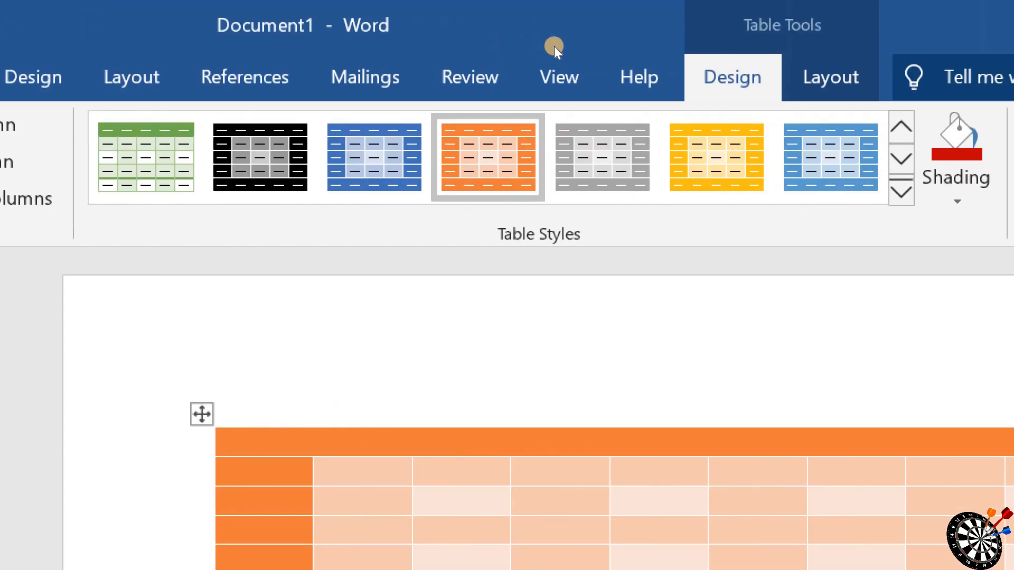
# Select the table cell in the second row of the second column, and extend the selection to its entire column.
pyautogui.click(832, 80)
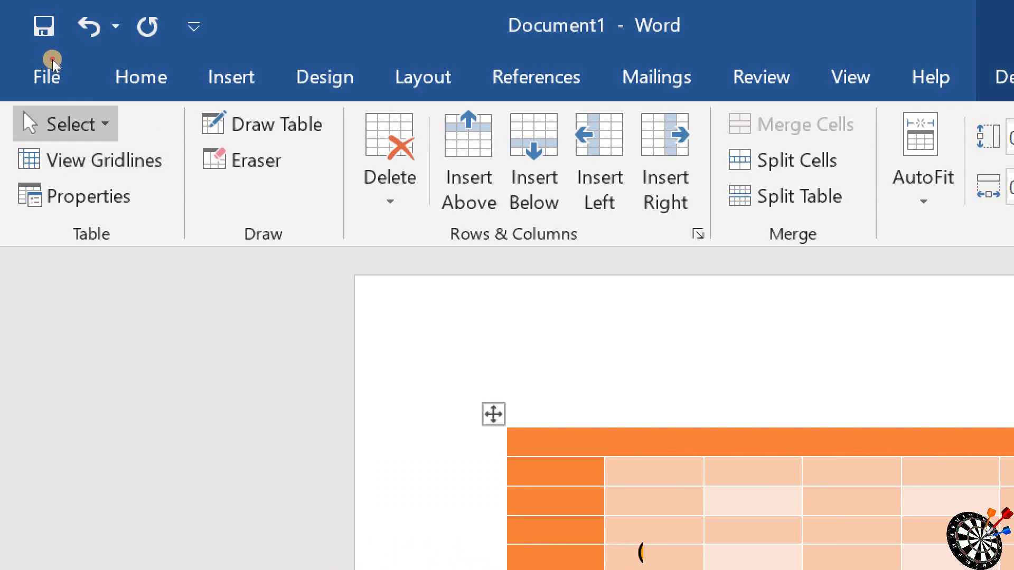
pyautogui.click(106, 124)
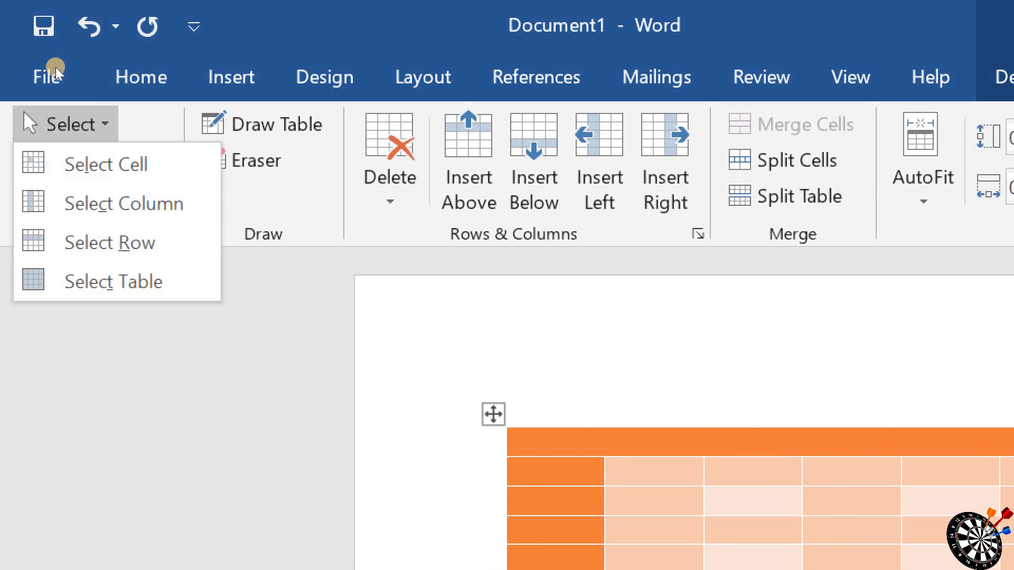
pyautogui.click(106, 164)
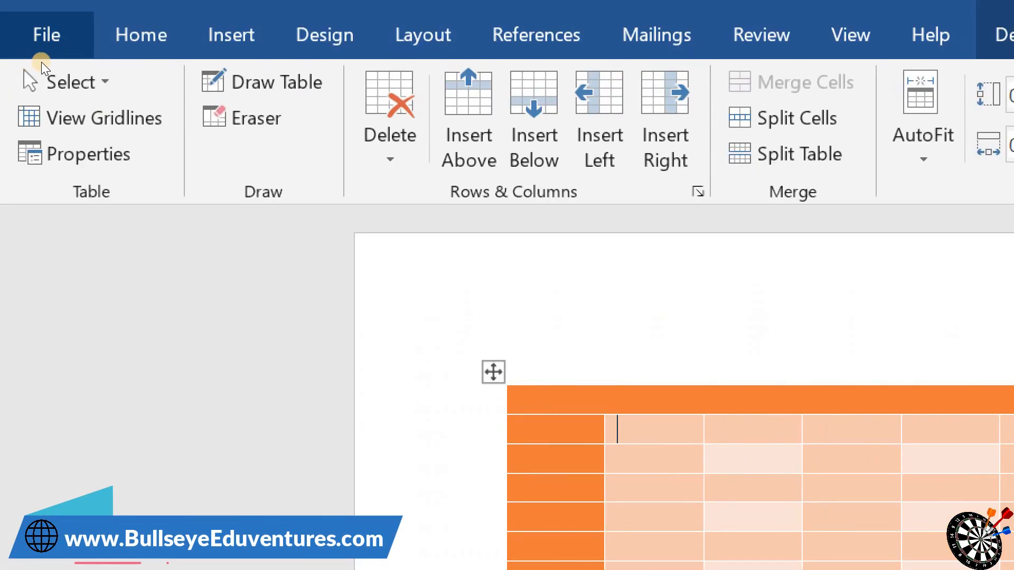
pyautogui.click(47, 79)
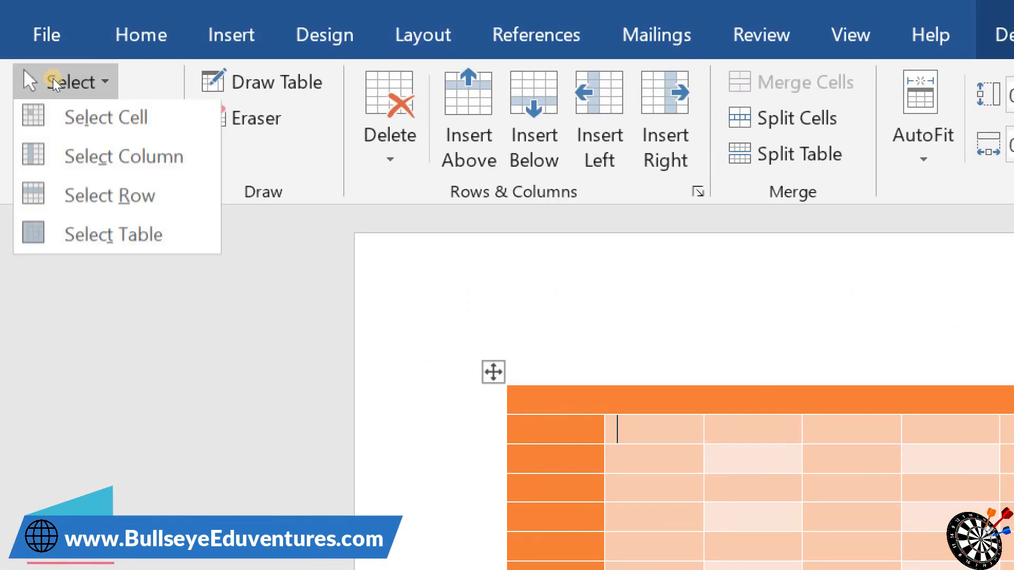
pyautogui.click(105, 120)
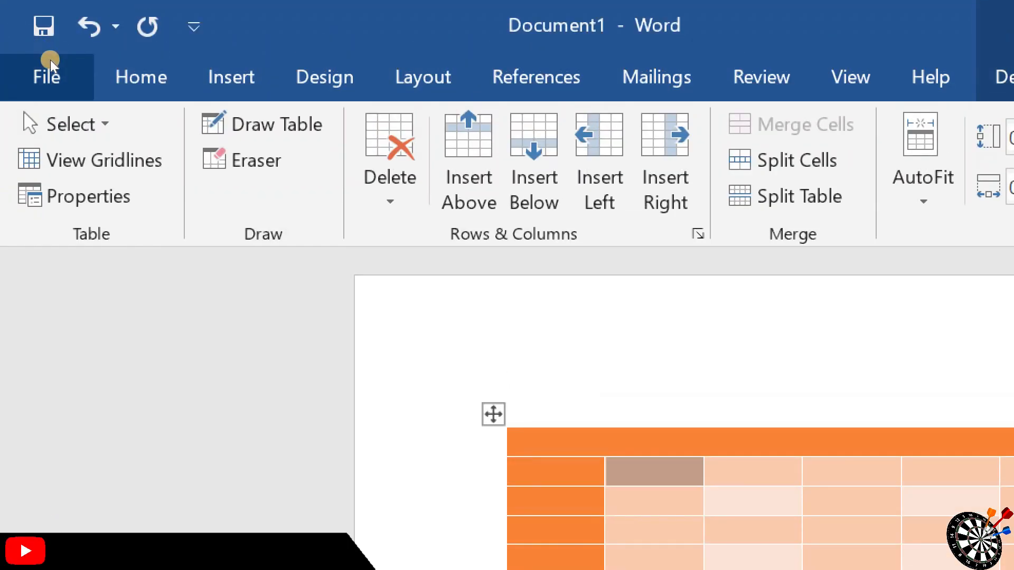
pyautogui.click(60, 106)
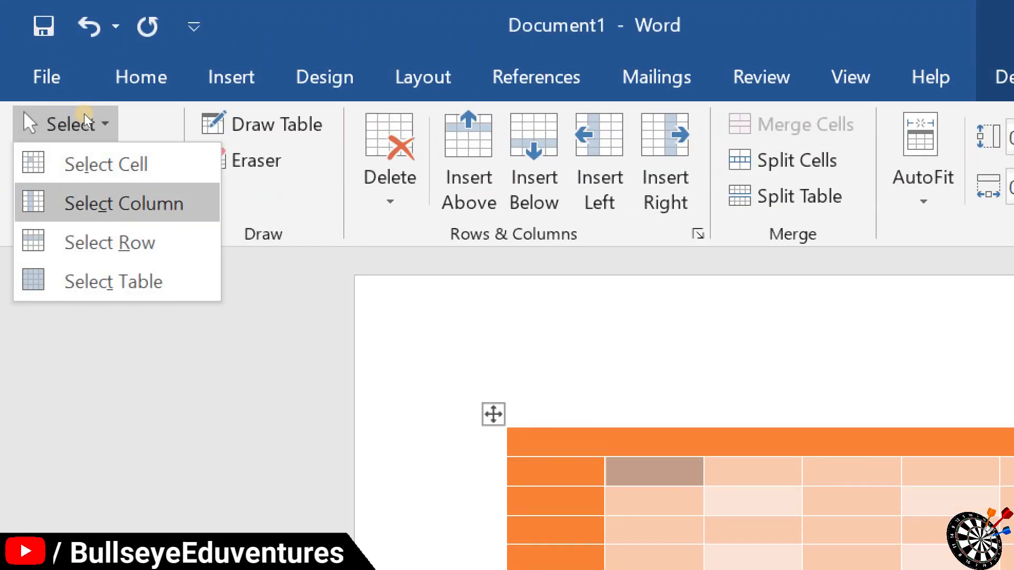
pyautogui.click(123, 204)
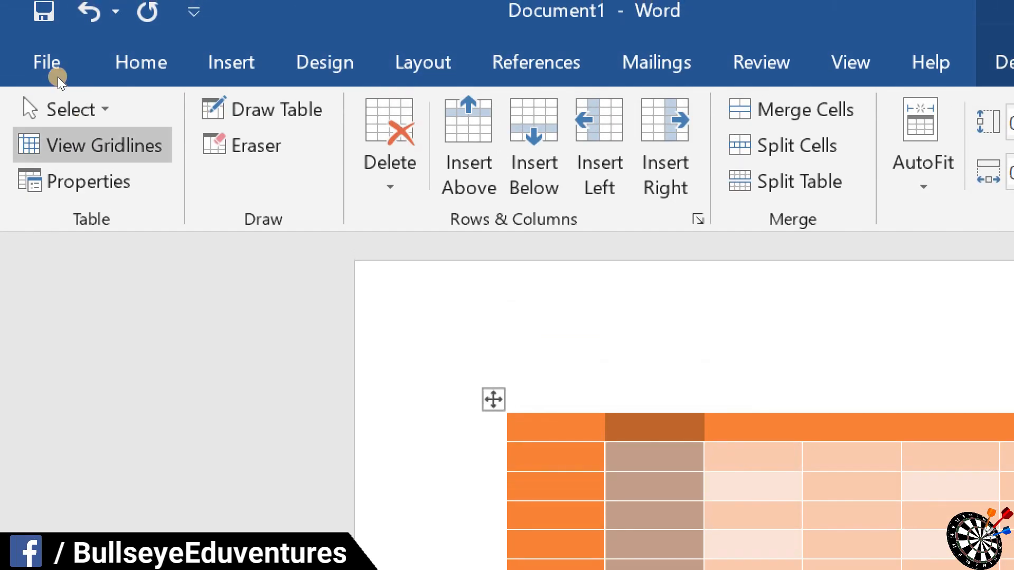
# Extend the selection with Select Row, and select the whole table with Select Table.
pyautogui.click(61, 108)
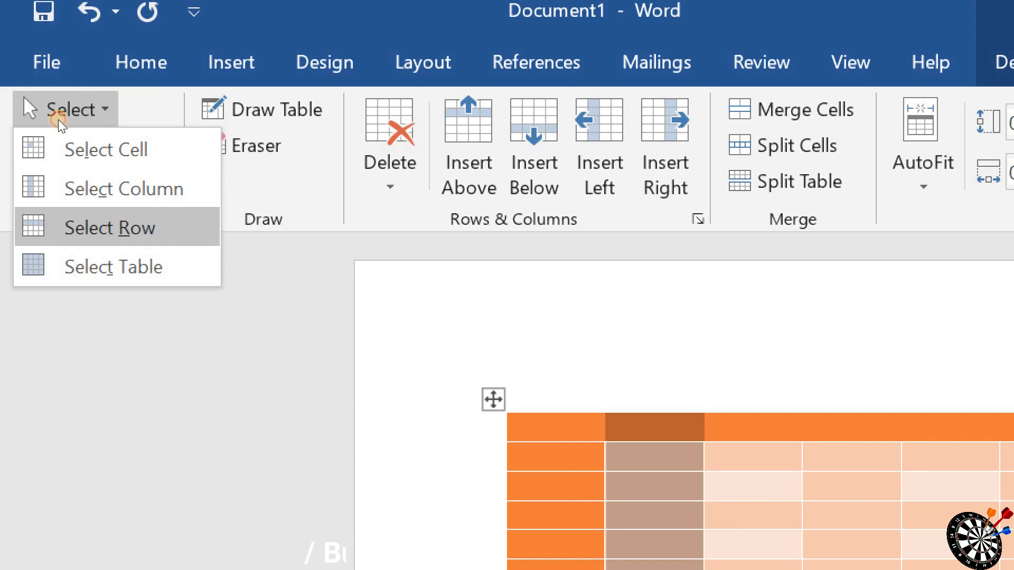
pyautogui.click(109, 227)
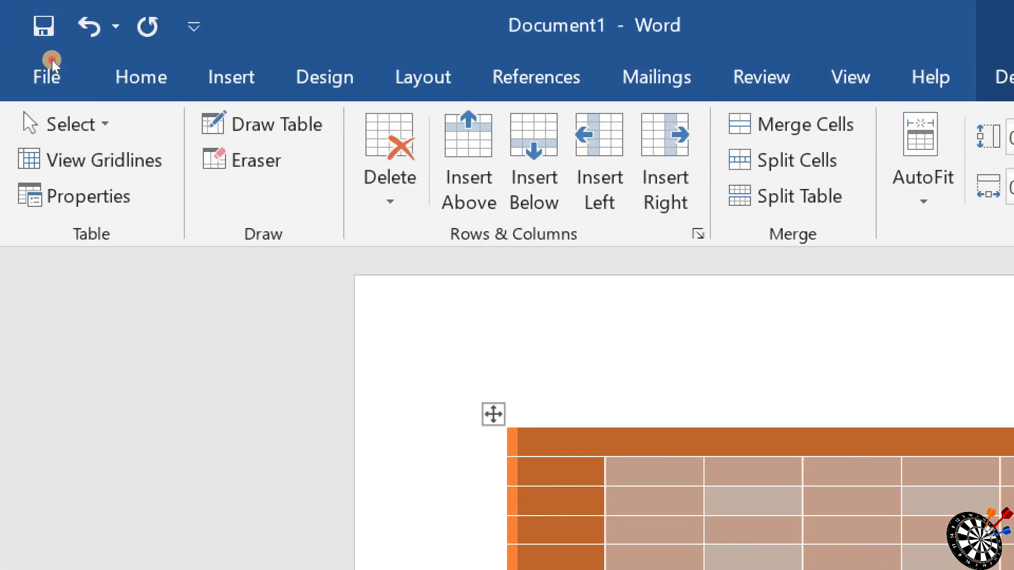
pyautogui.click(27, 119)
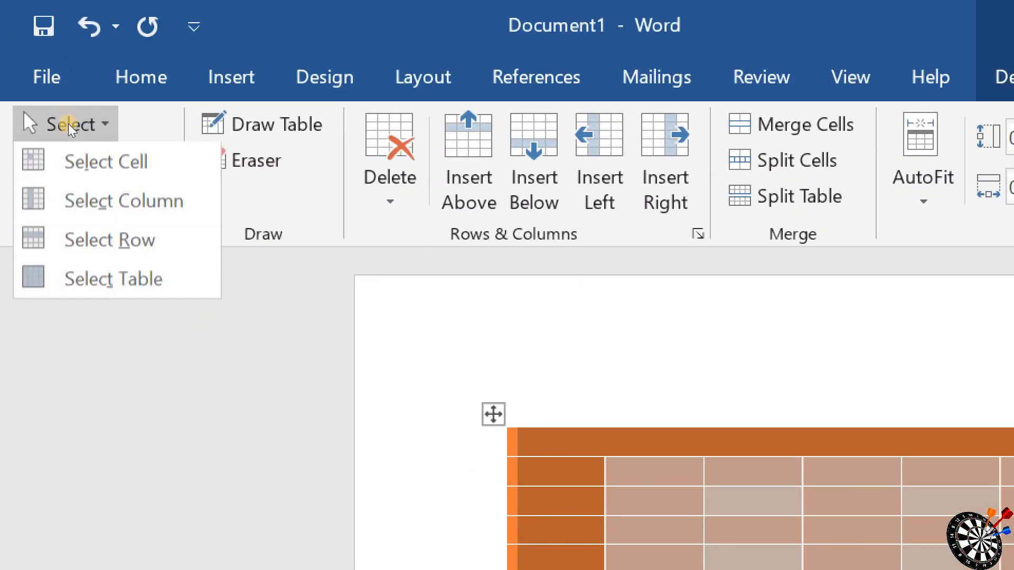
pyautogui.click(106, 279)
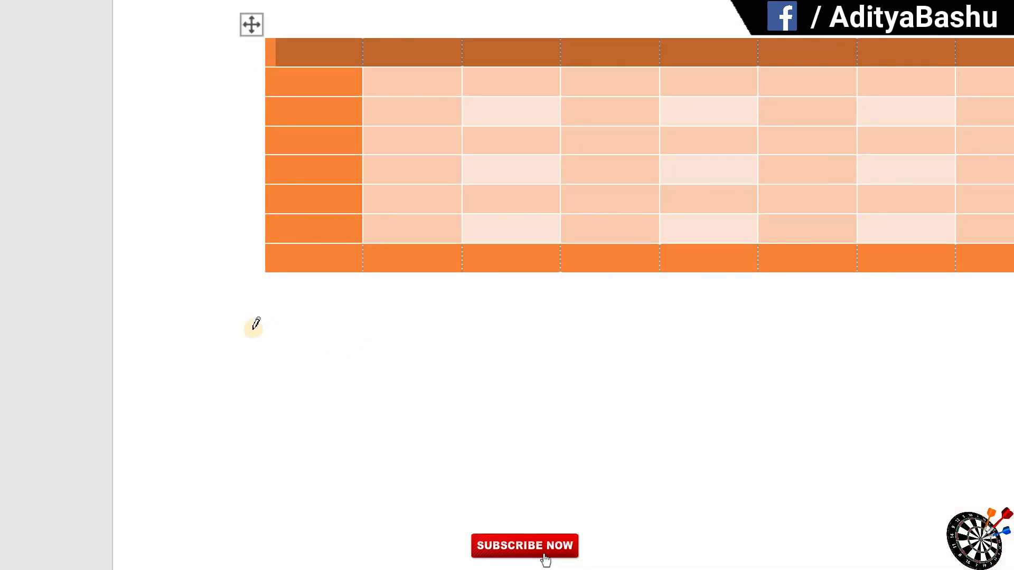
# Draw an extra row beneath the table with Draw Table, and erase borders between body cells with the Eraser.
pyautogui.moveTo(253, 331)
pyautogui.mouseDown()
pyautogui.moveTo(266, 367)
pyautogui.moveTo(465, 355)
pyautogui.mouseUp()
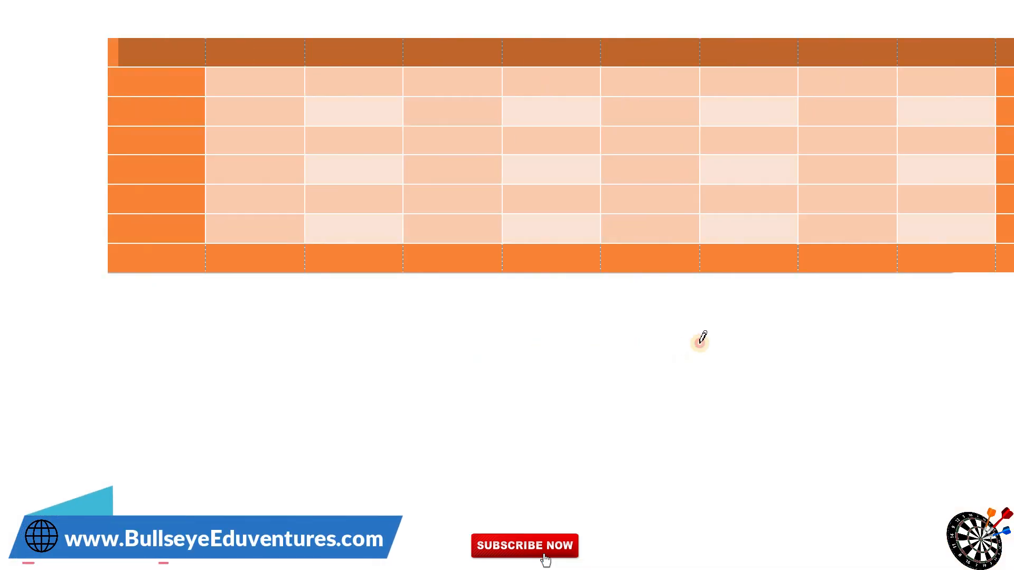
pyautogui.moveTo(742, 344); pyautogui.dragTo(726, 332)
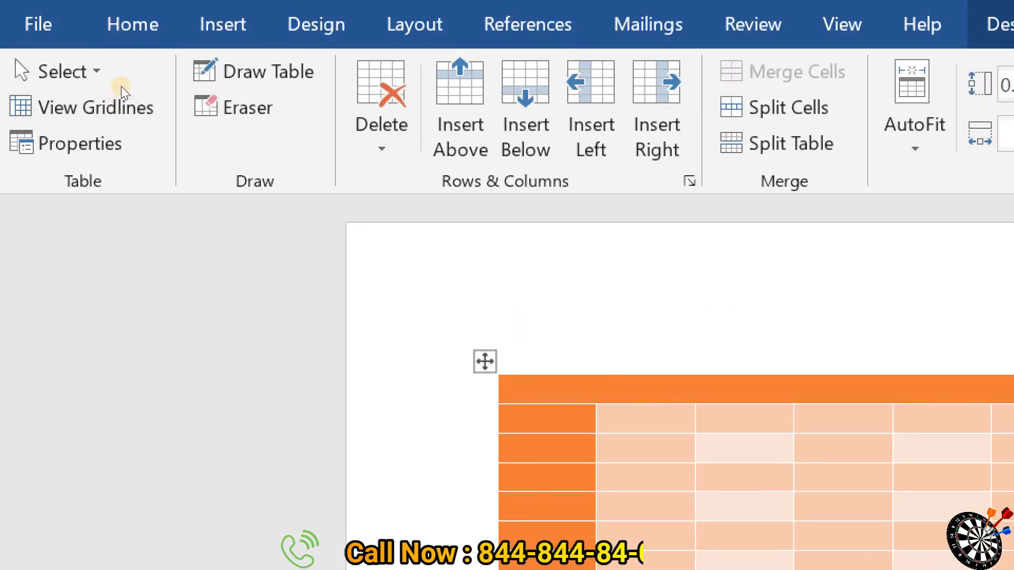
pyautogui.click(249, 107)
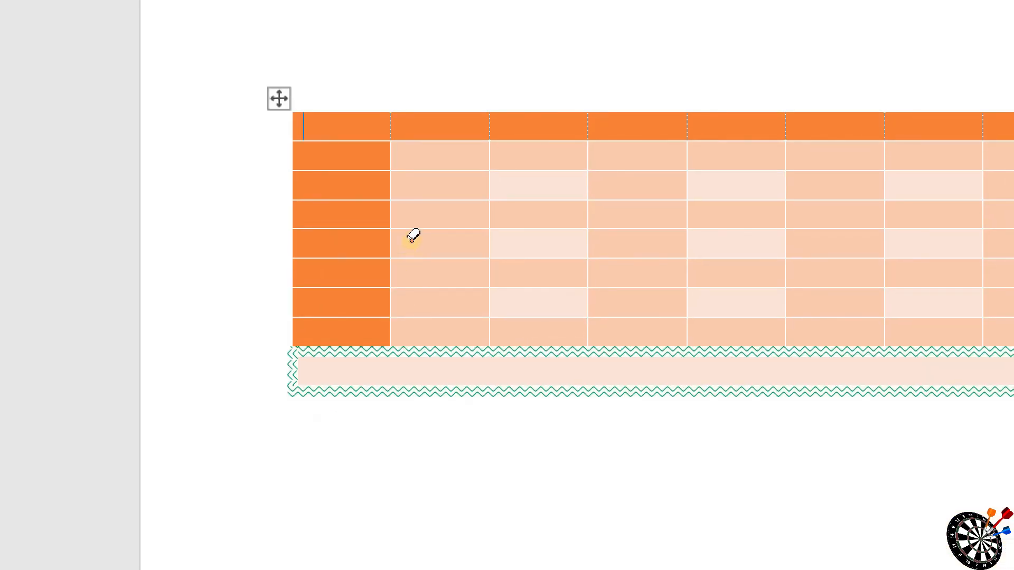
pyautogui.moveTo(438, 303)
pyautogui.mouseDown()
pyautogui.moveTo(438, 326)
pyautogui.moveTo(457, 293)
pyautogui.mouseUp()
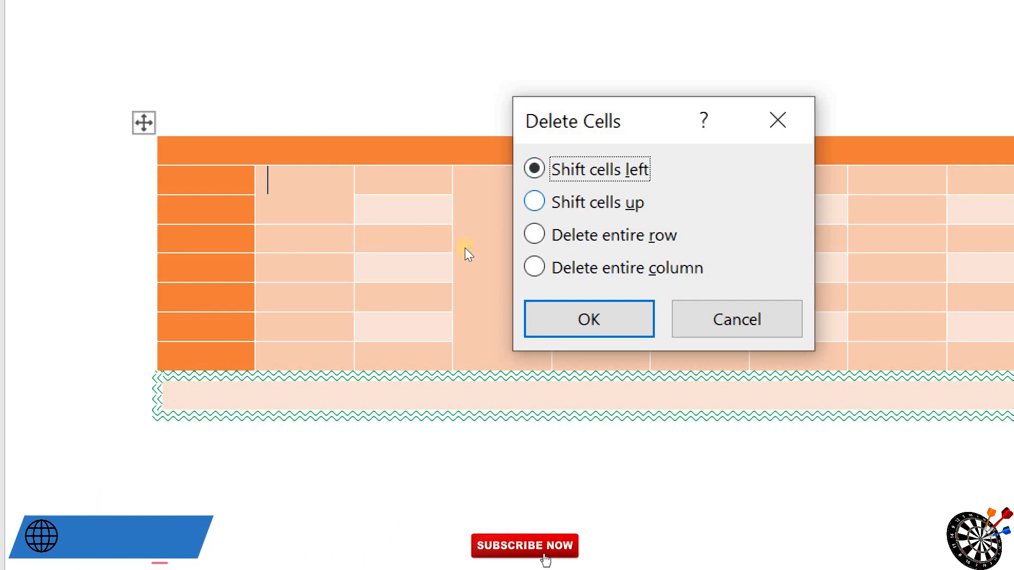
# Delete the table's entire second column with the Delete entire column option.
pyautogui.press('Down')
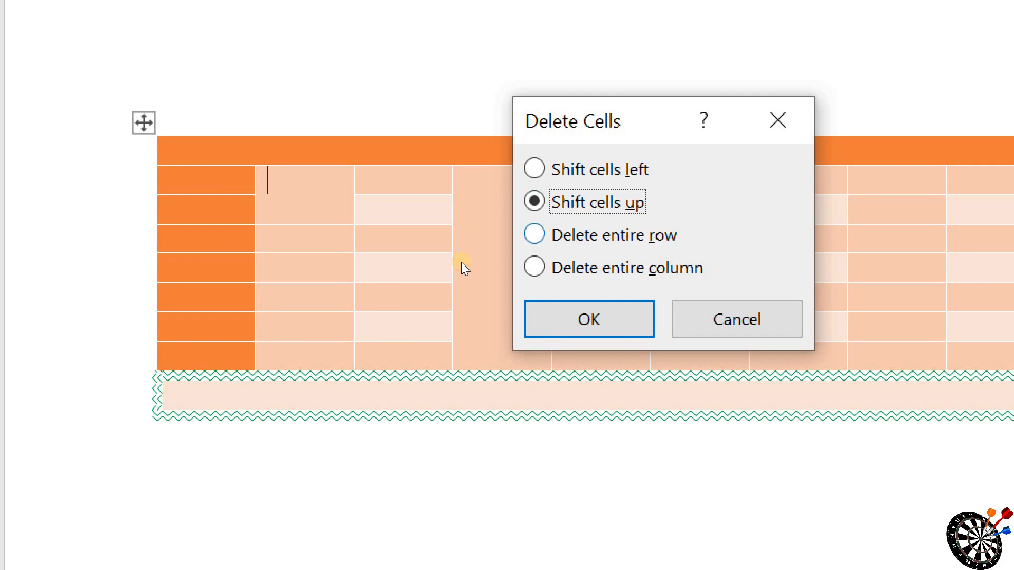
pyautogui.press('Down')
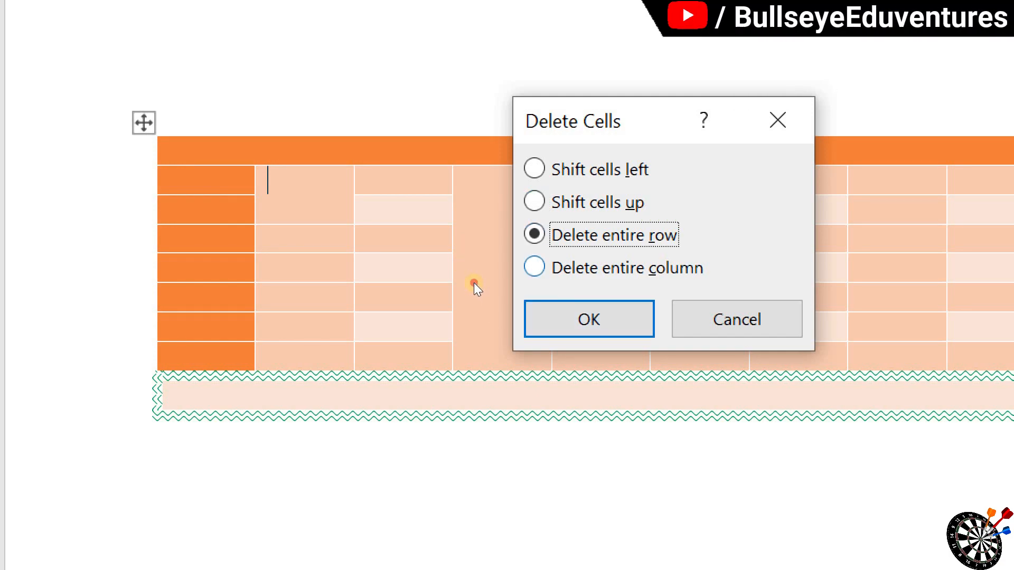
pyautogui.press('Down')
pyautogui.press('Return')
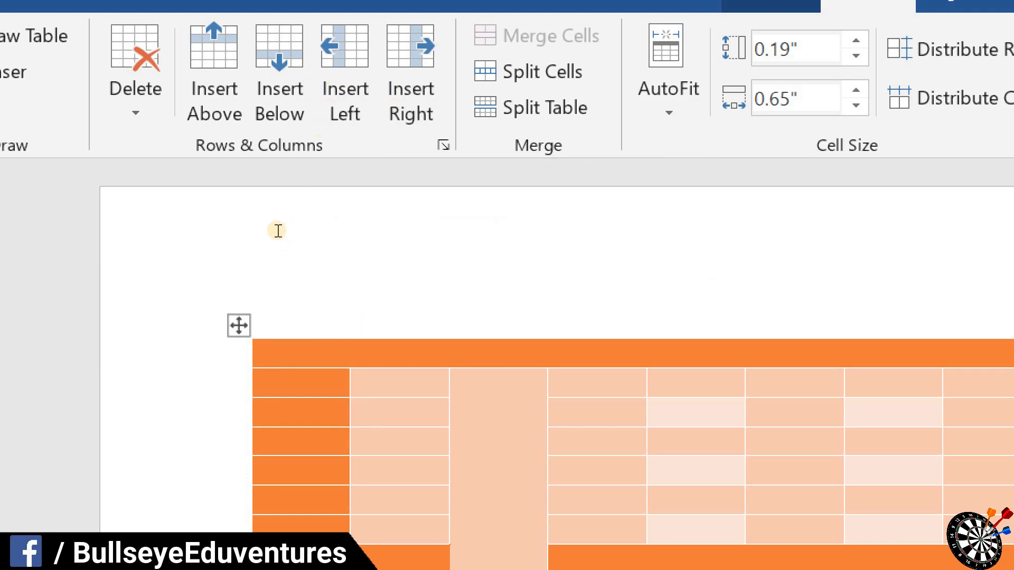
# Insert a new column before the table's second column and another one directly after the new column.
pyautogui.click(278, 233)
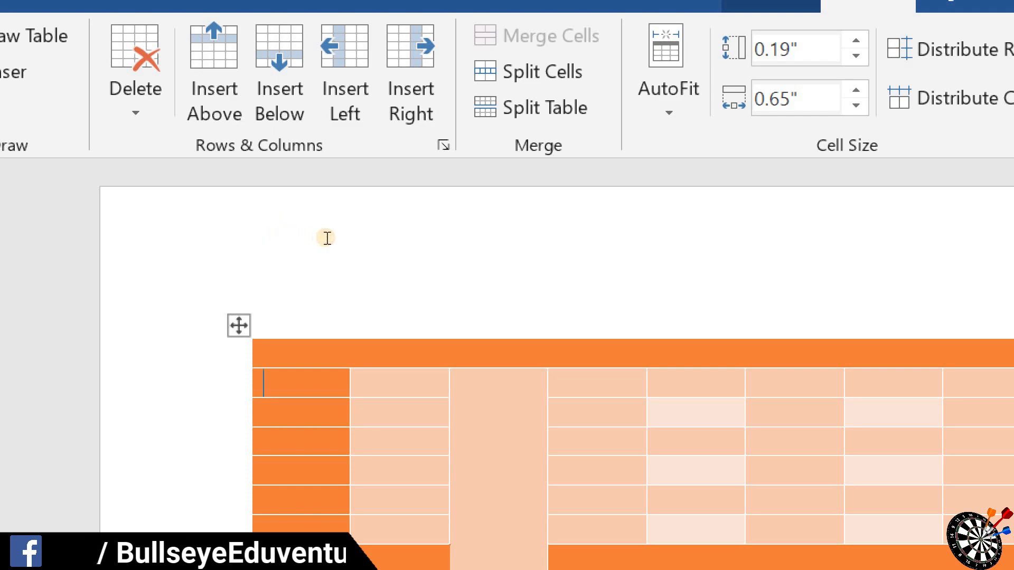
pyautogui.click(323, 233)
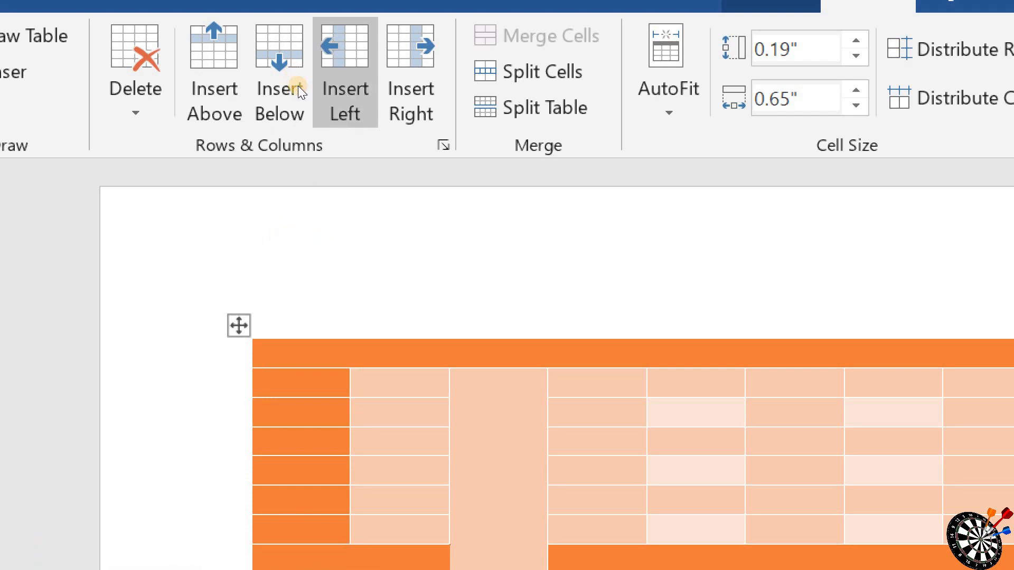
pyautogui.click(344, 84)
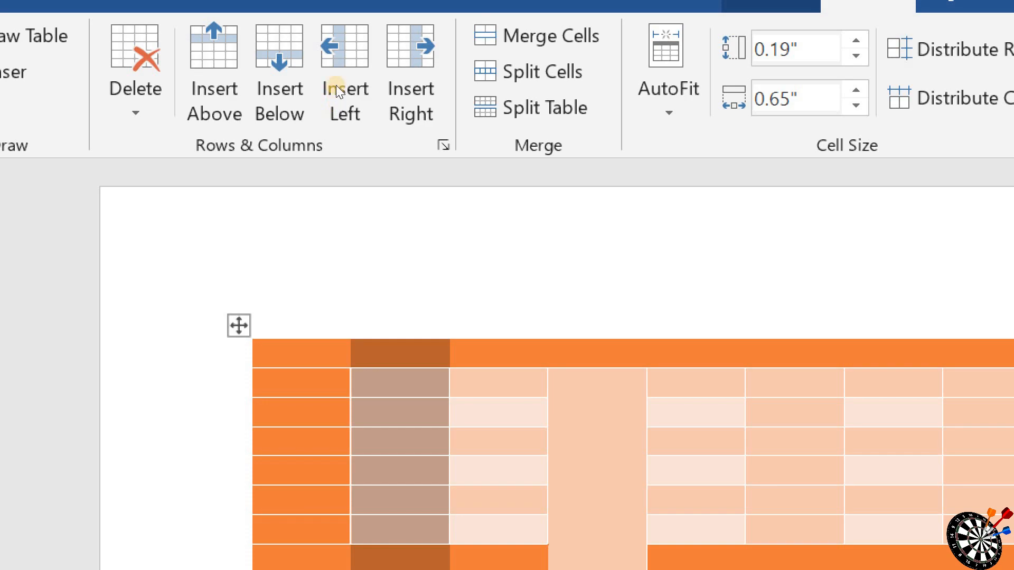
pyautogui.click(410, 81)
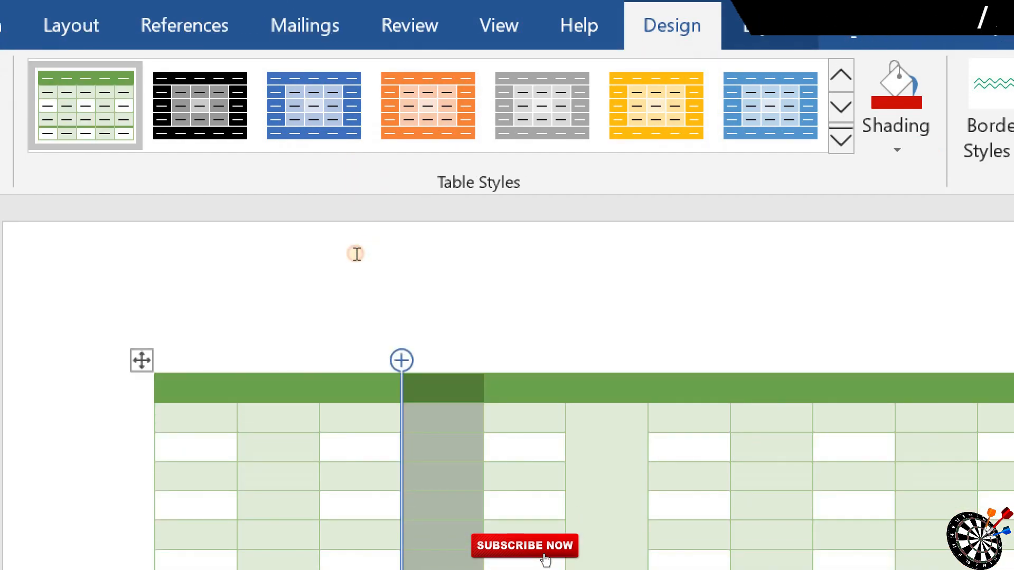
# Merge the third-row cells in columns three to five into one, and merge the four-row block of cells directly beneath them.
pyautogui.click(357, 254)
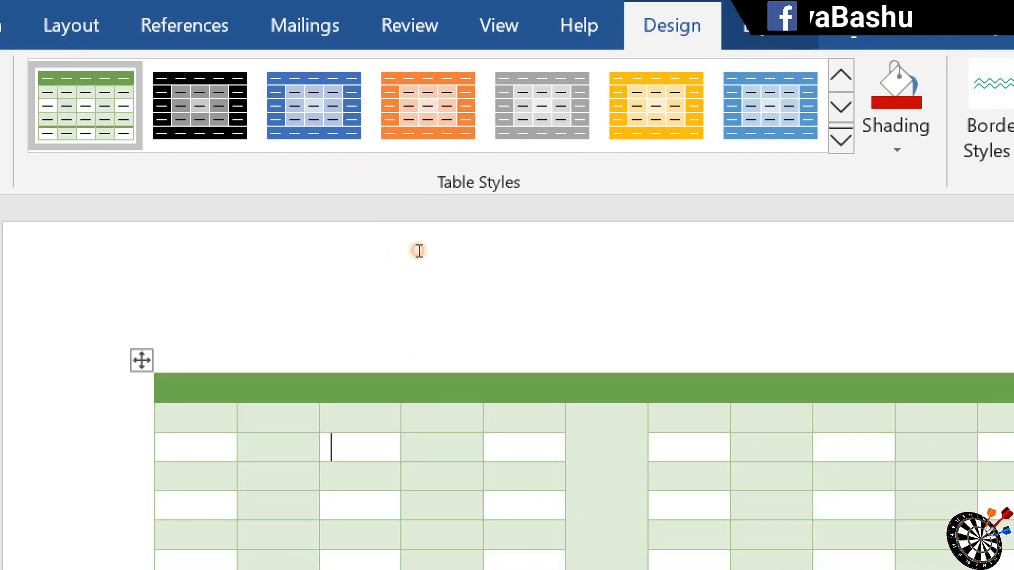
pyautogui.hotkey('shift', 'Right')
pyautogui.hotkey('shift', 'Right')
pyautogui.hotkey('shift', 'Right')
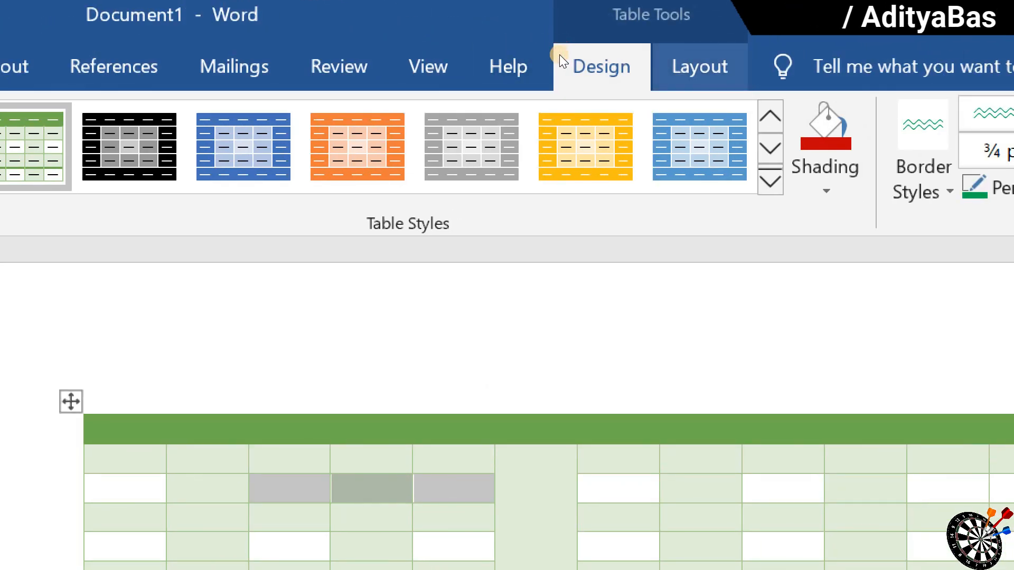
pyautogui.click(770, 25)
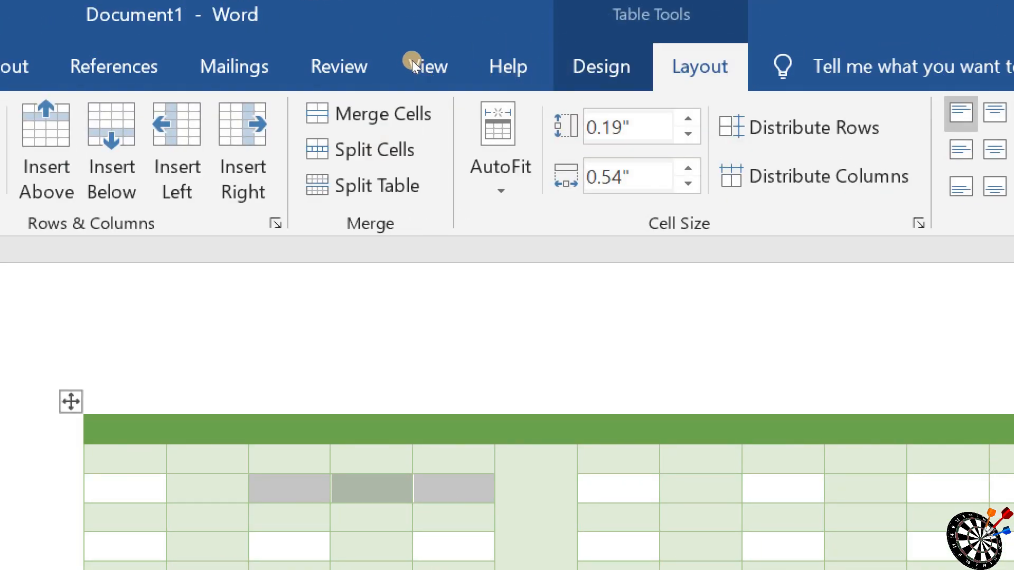
pyautogui.click(370, 114)
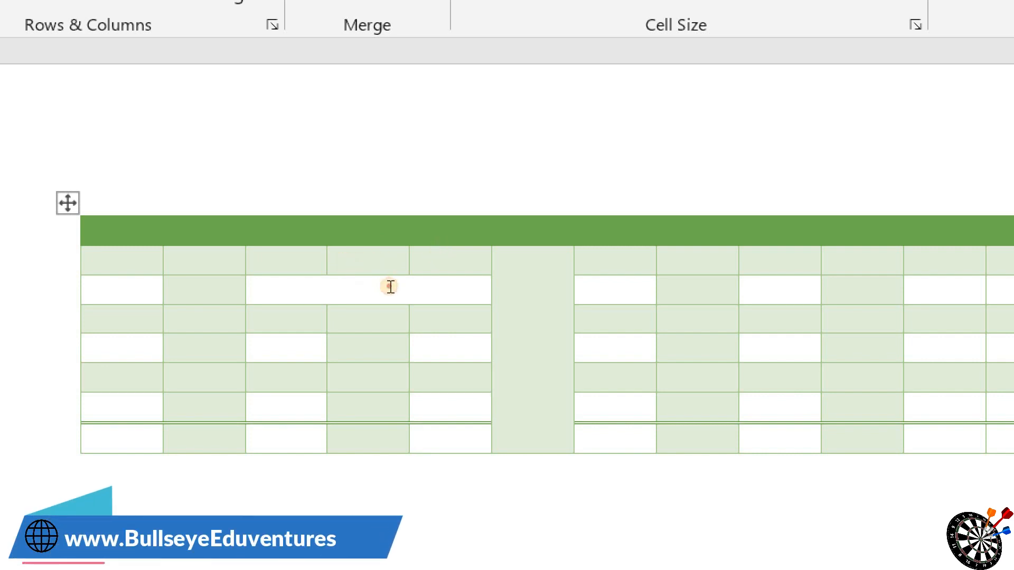
pyautogui.moveTo(389, 287); pyautogui.dragTo(441, 248)
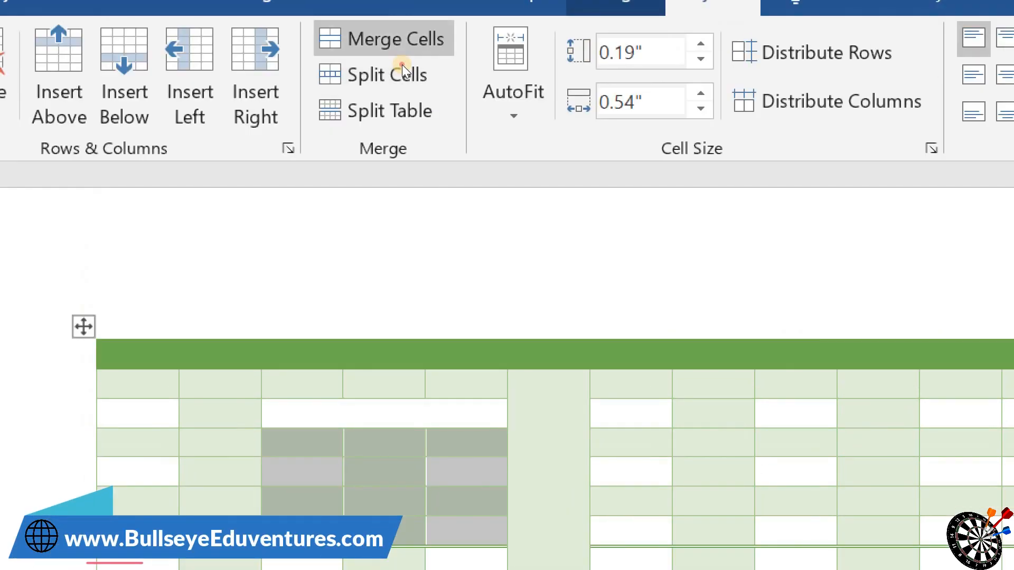
pyautogui.click(400, 52)
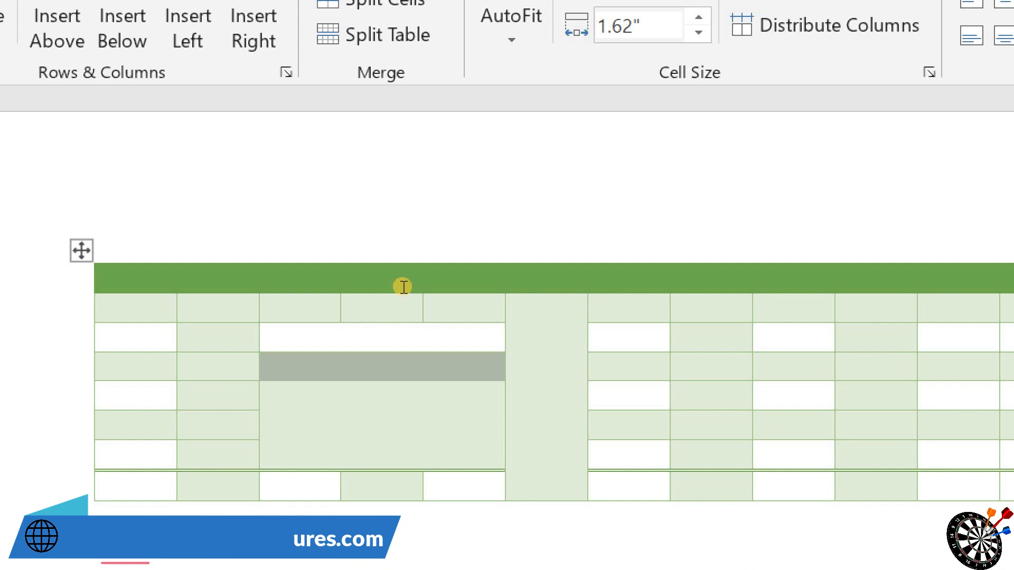
# Split the table directly below its header row into two separate tables.
pyautogui.click(528, 396)
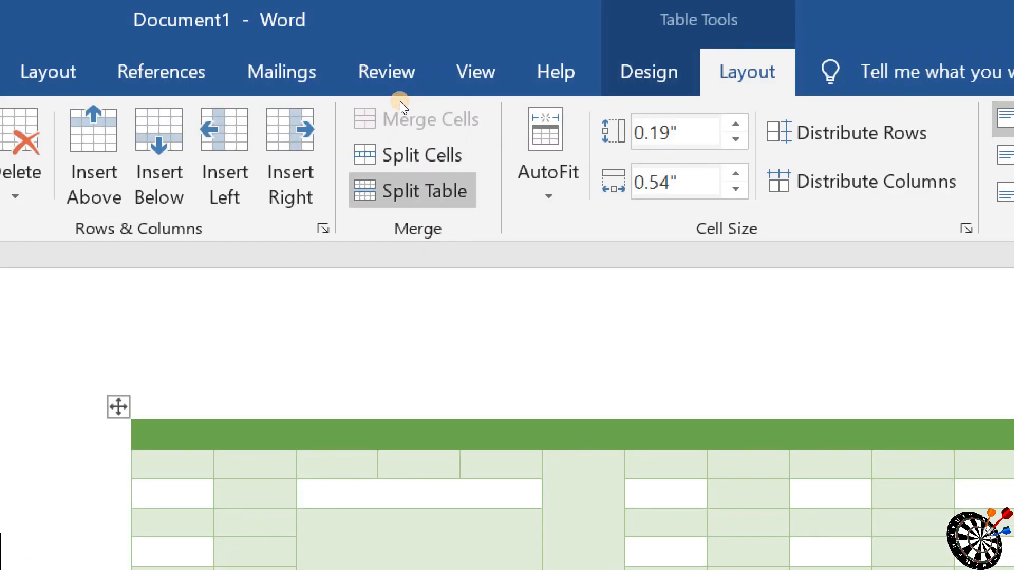
pyautogui.click(387, 34)
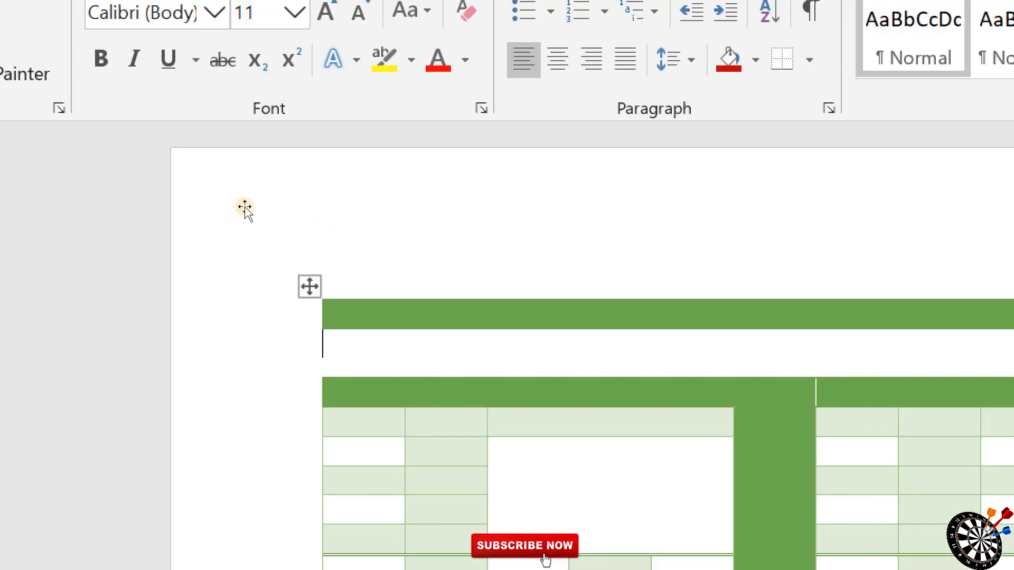
# Select the single-row upper table and check its default cell margins and cell spacing options without changing them.
pyautogui.click(309, 286)
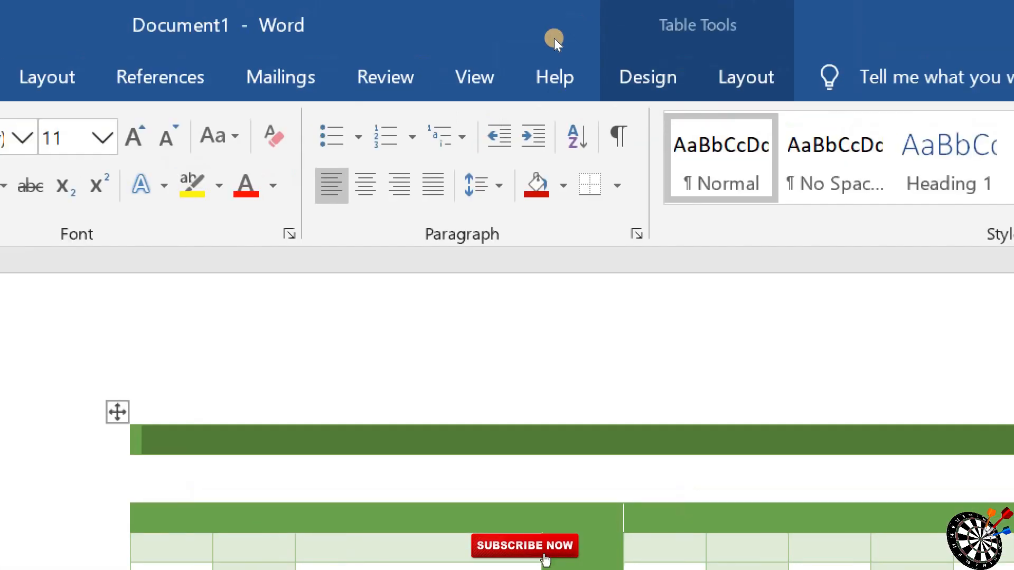
pyautogui.click(746, 77)
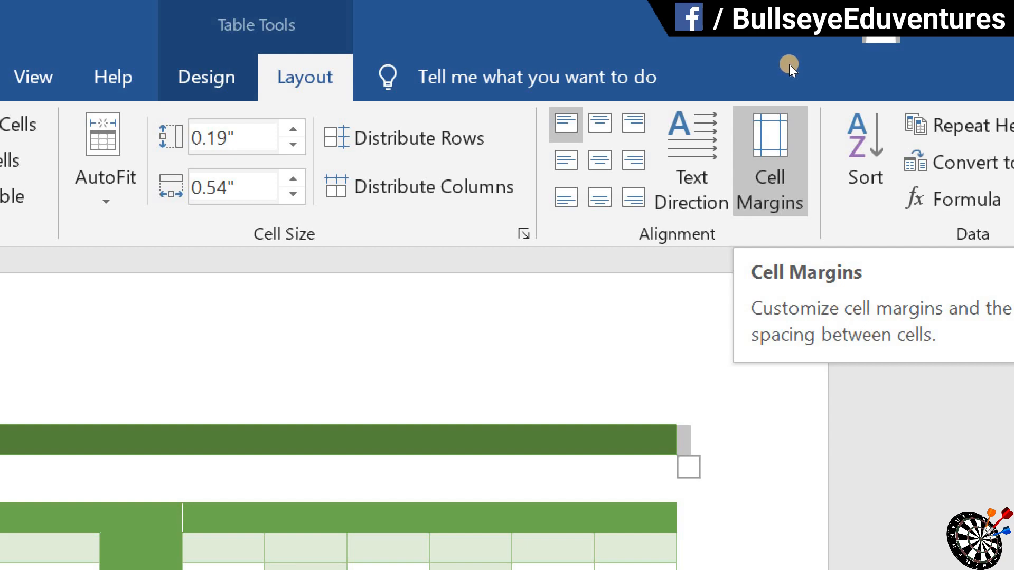
pyautogui.click(769, 158)
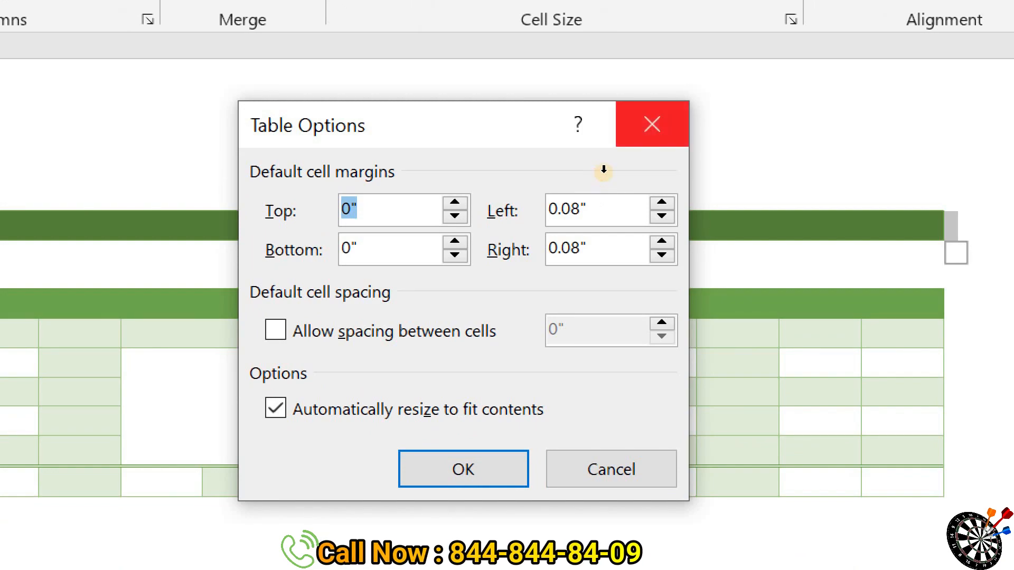
pyautogui.click(644, 234)
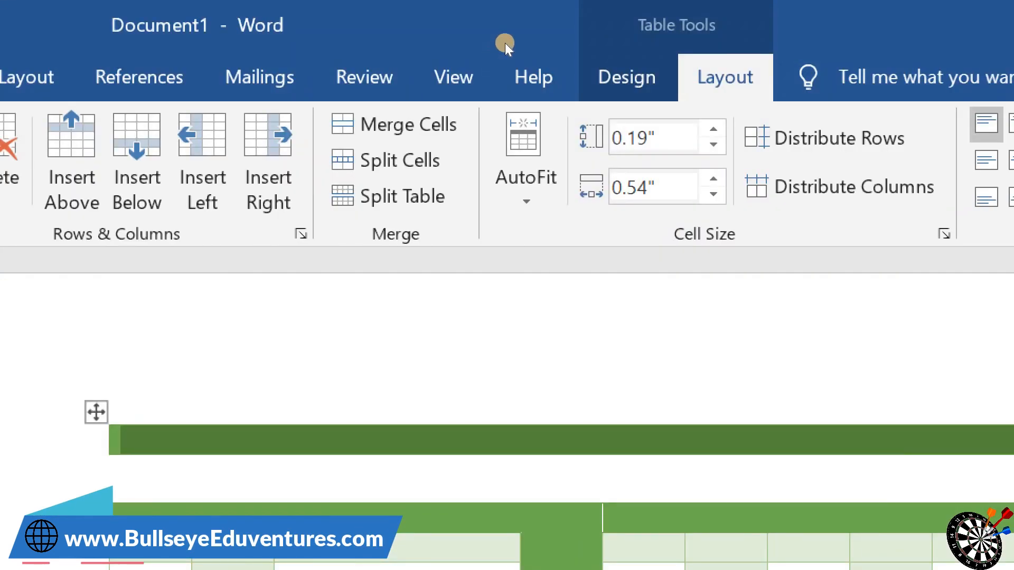
pyautogui.click(512, 38)
pyautogui.click(564, 46)
pyautogui.click(509, 43)
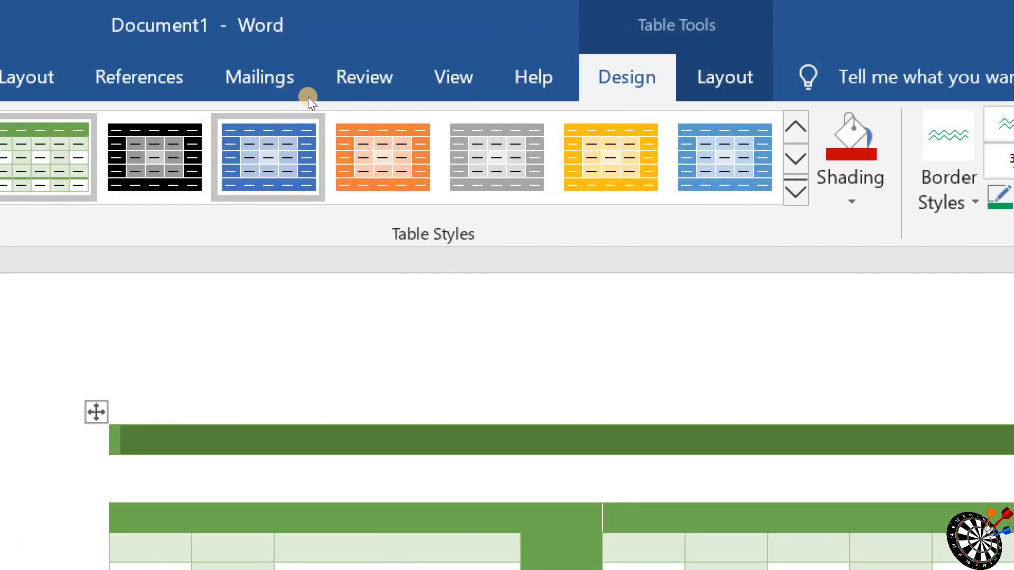